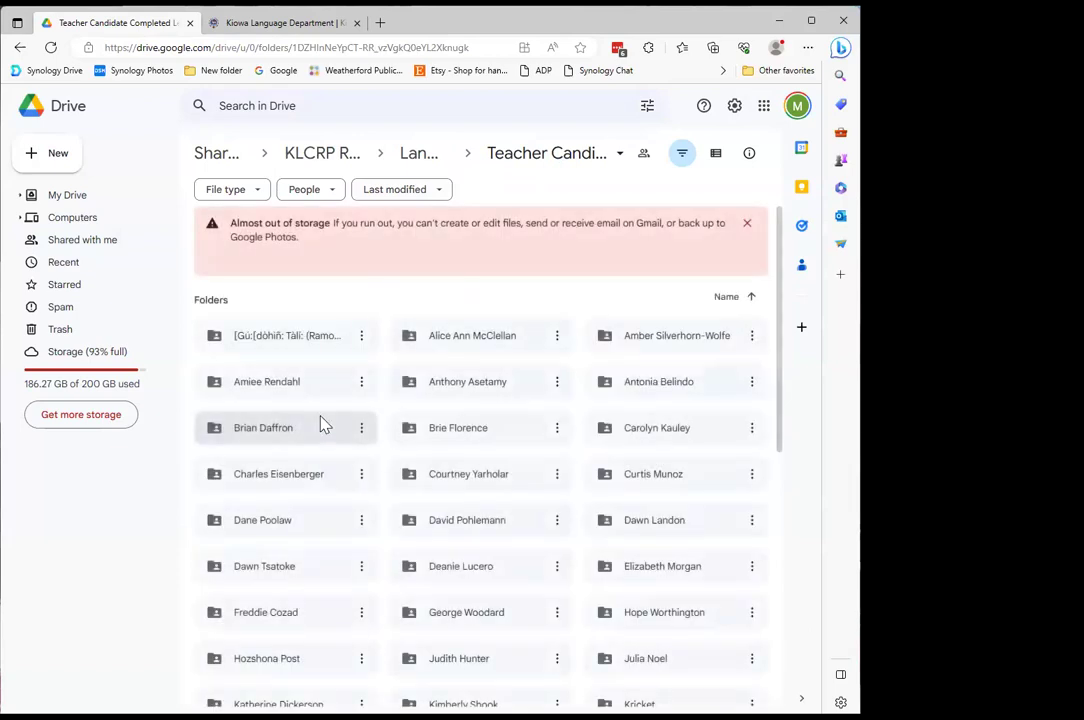
scroll(440, 463, "down", 3)
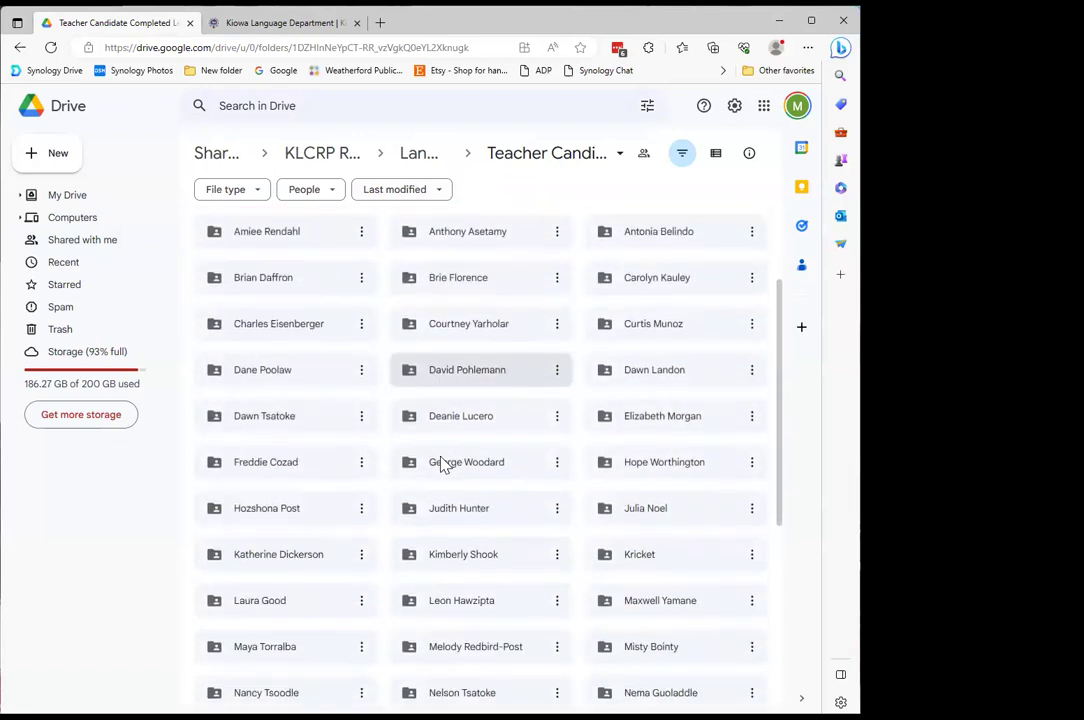
scroll(445, 470, "down", 6)
scroll(479, 512, "down", 2)
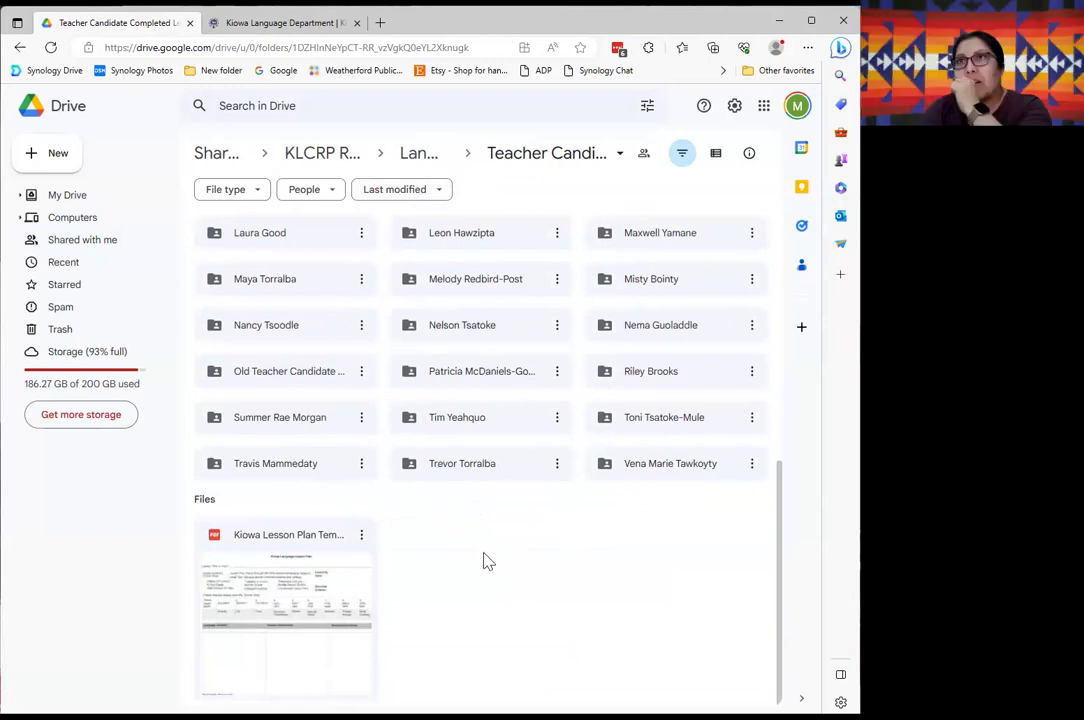
scroll(484, 561, "up", 3)
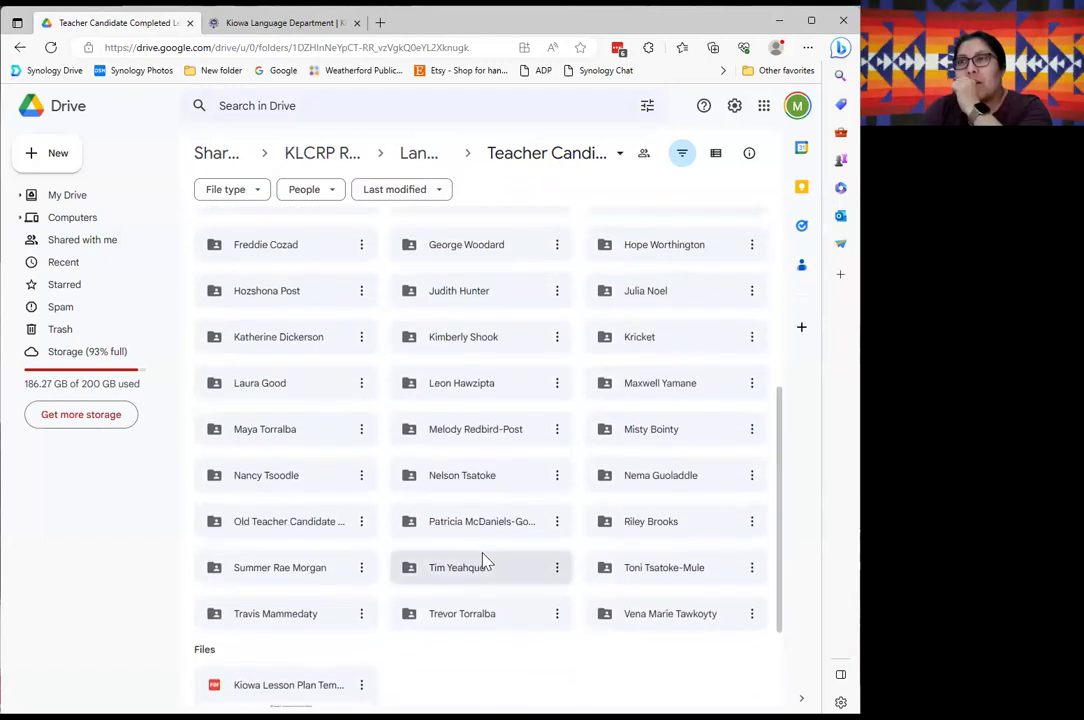
scroll(484, 561, "down", 2)
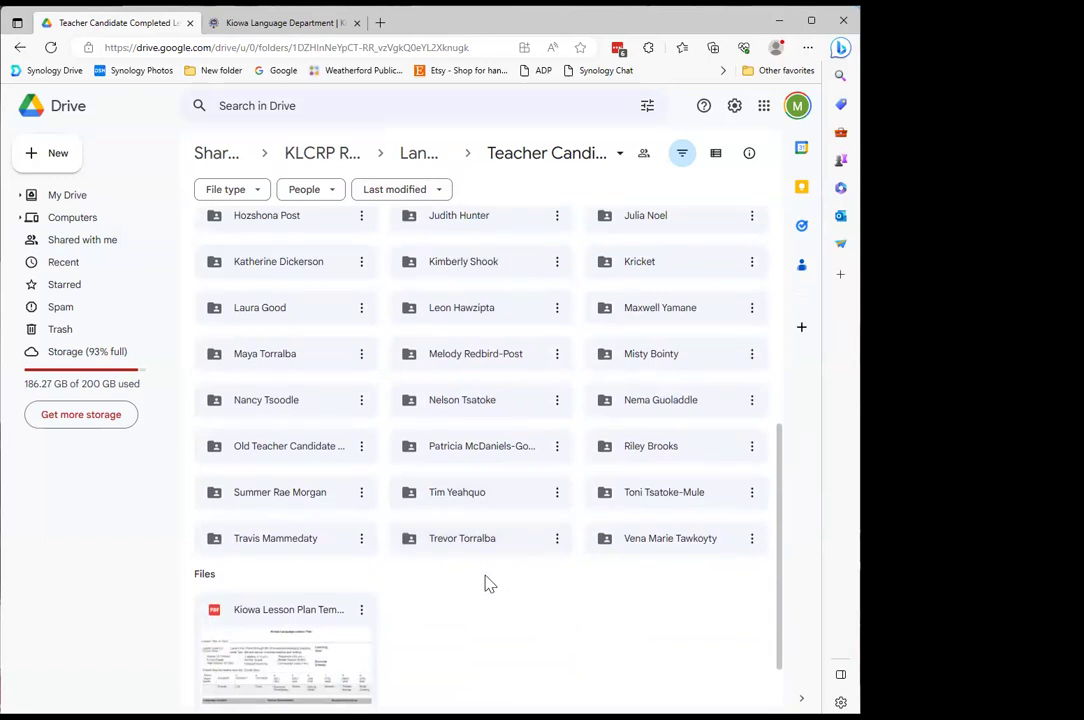
scroll(492, 598, "up", 2)
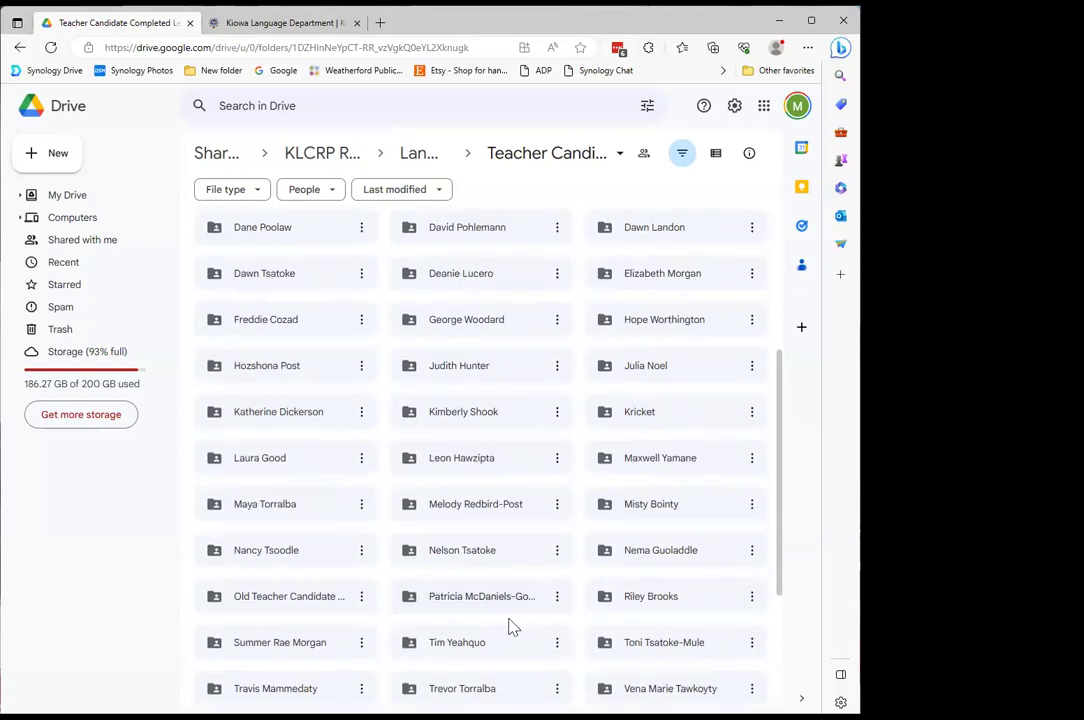
scroll(501, 593, "down", 1)
double_click(469, 435)
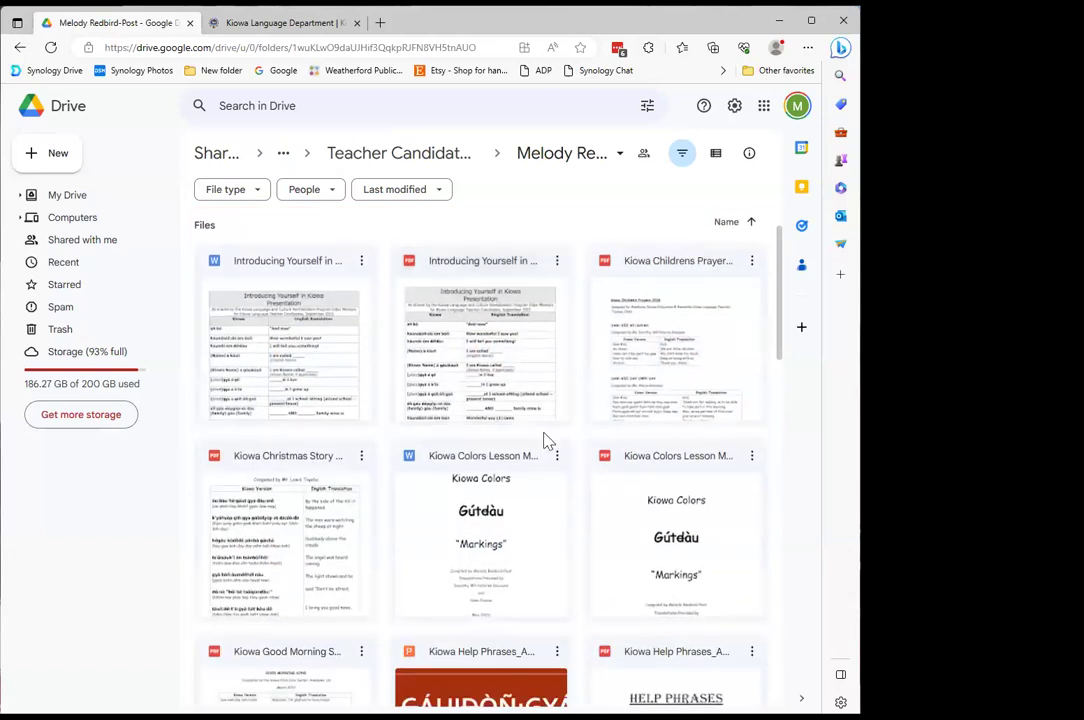
scroll(546, 441, "down", 5)
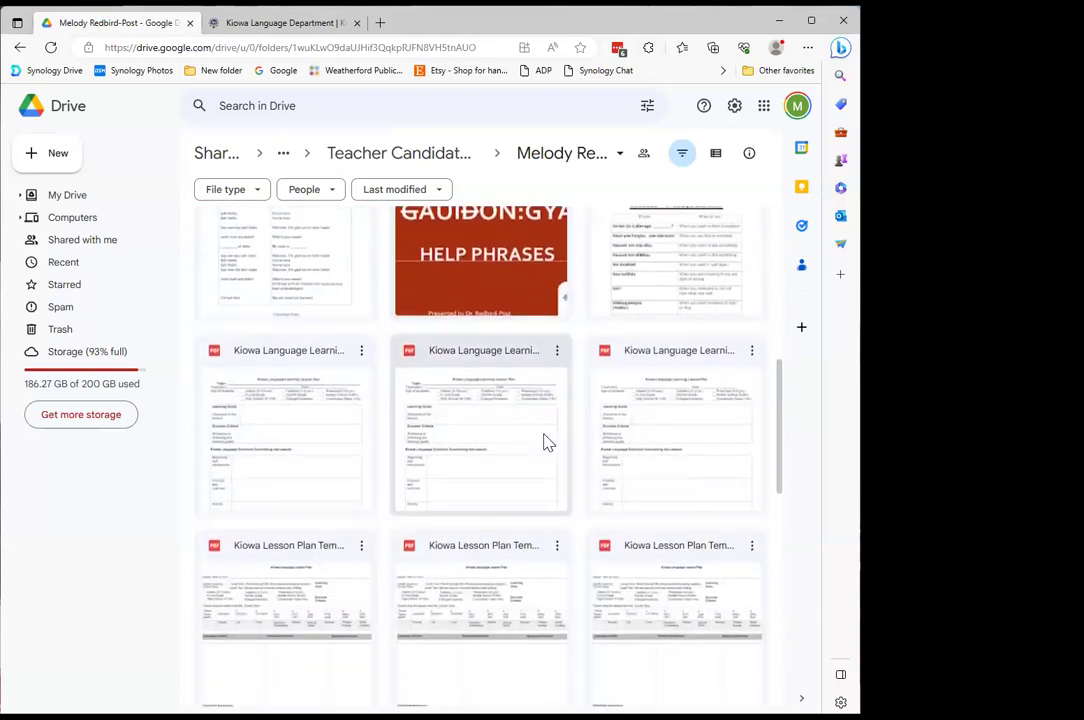
scroll(546, 441, "down", 5)
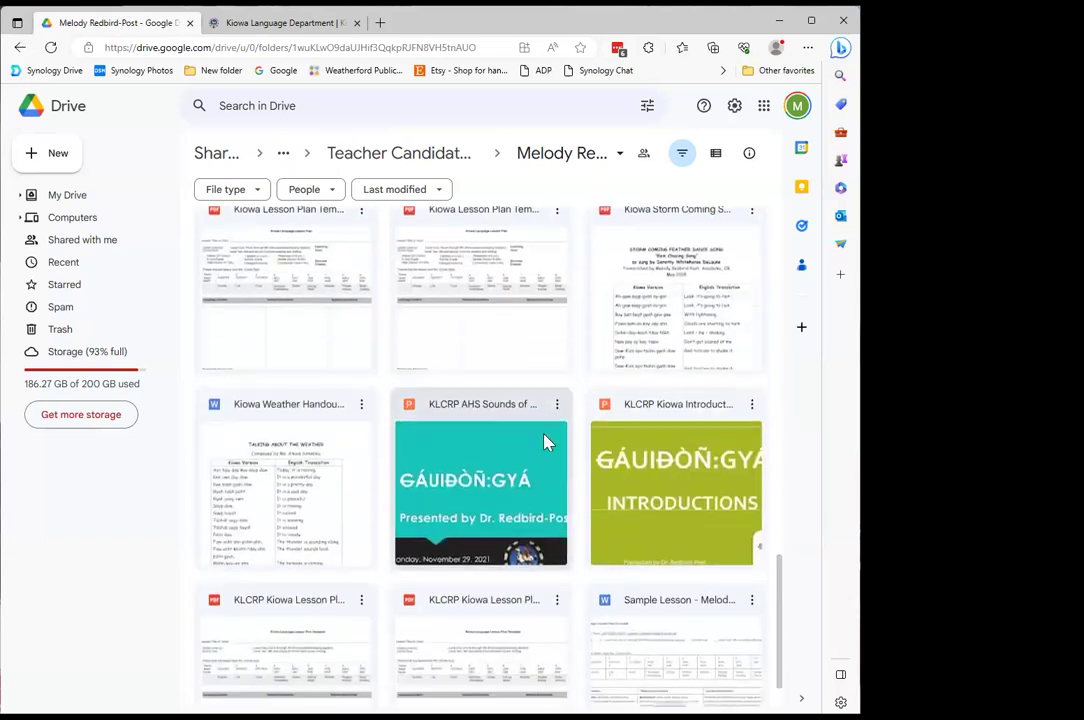
scroll(546, 441, "down", 1)
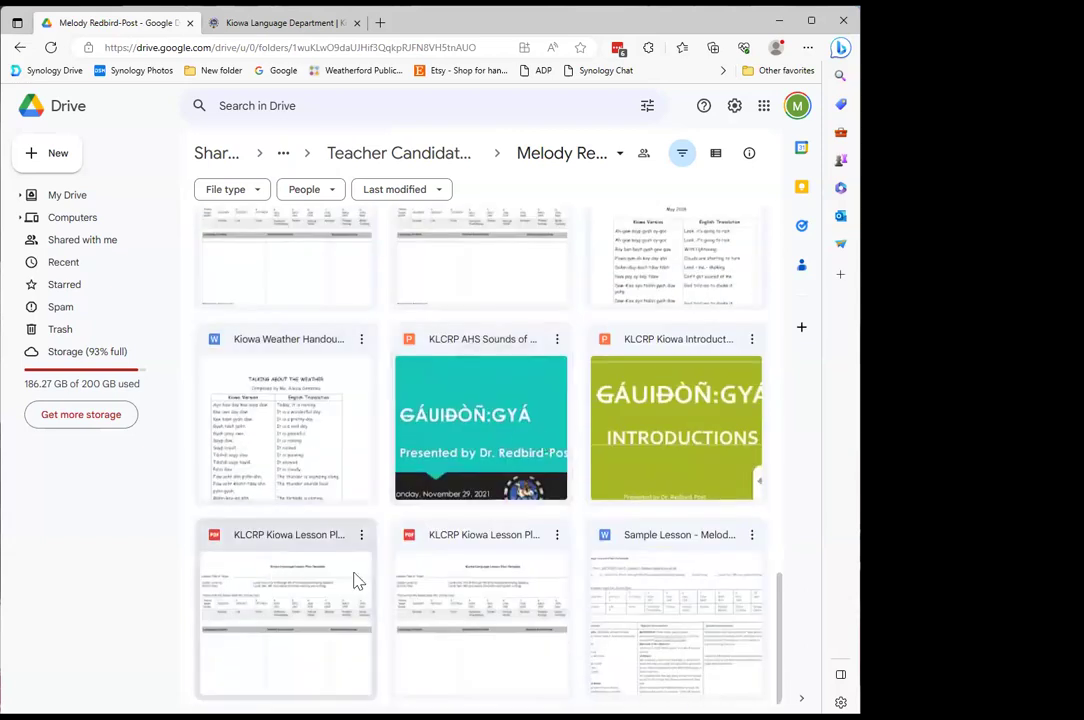
scroll(505, 560, "up", 10)
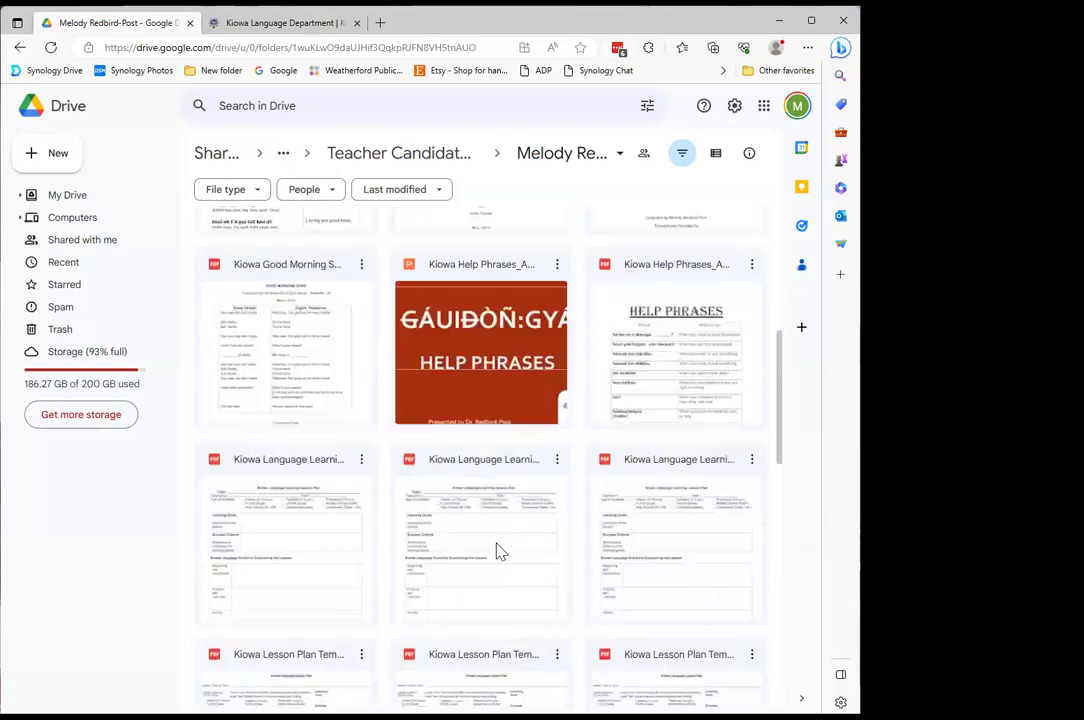
scroll(500, 552, "up", 5)
left_click(386, 148)
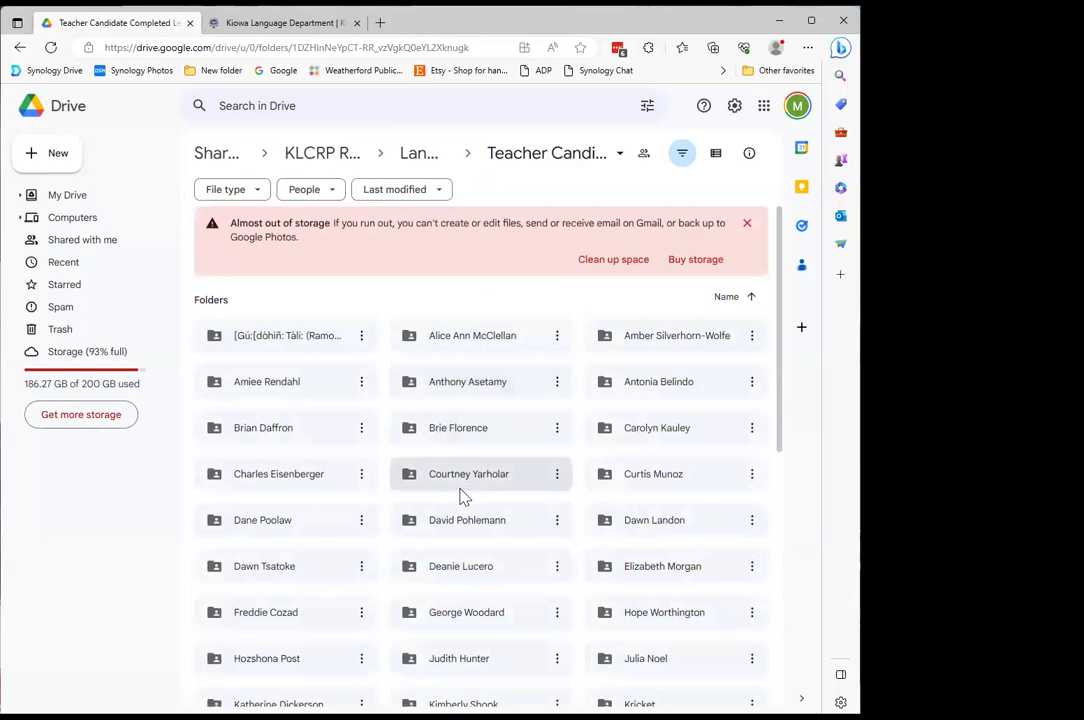
scroll(463, 497, "down", 4)
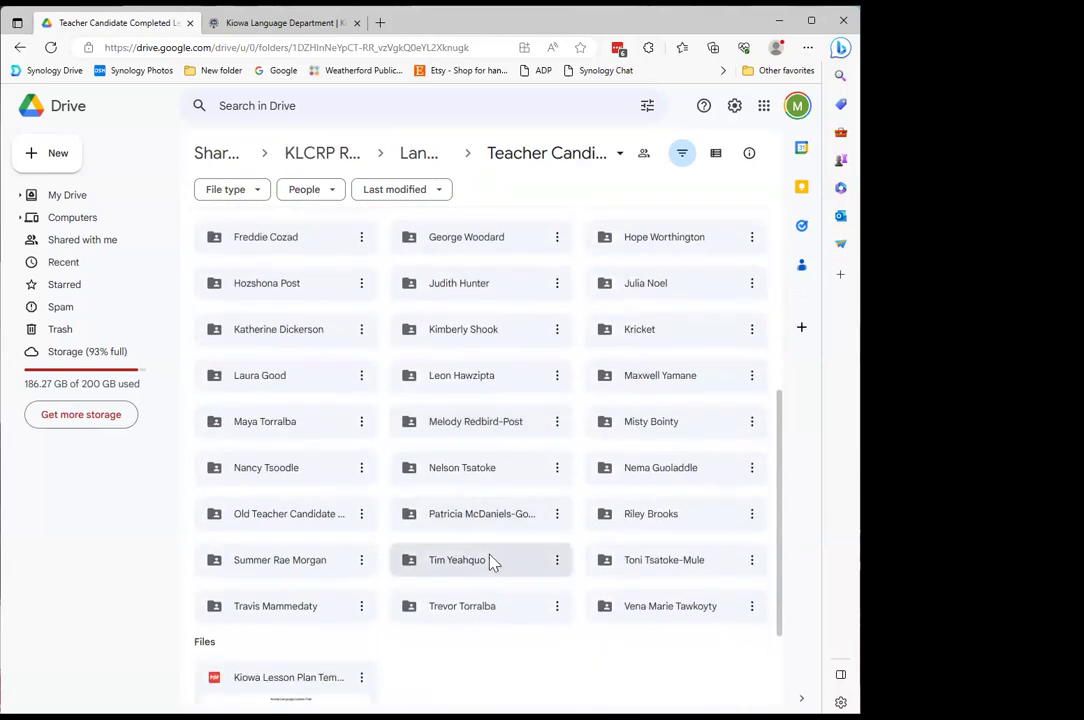
double_click(466, 562)
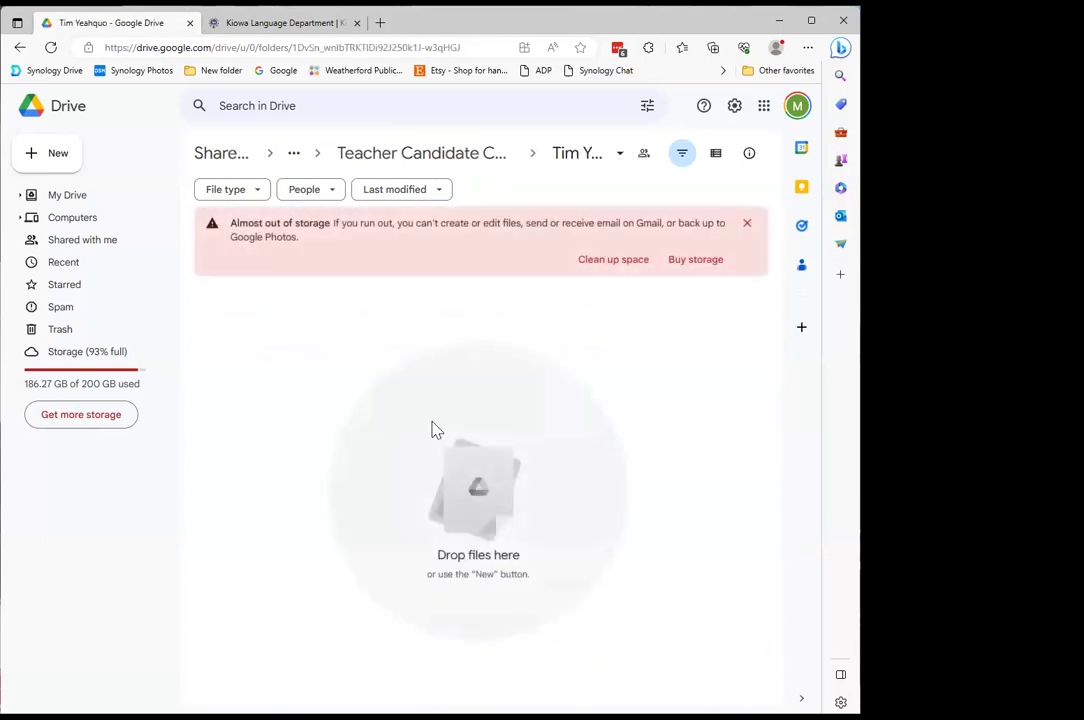
left_click(481, 158)
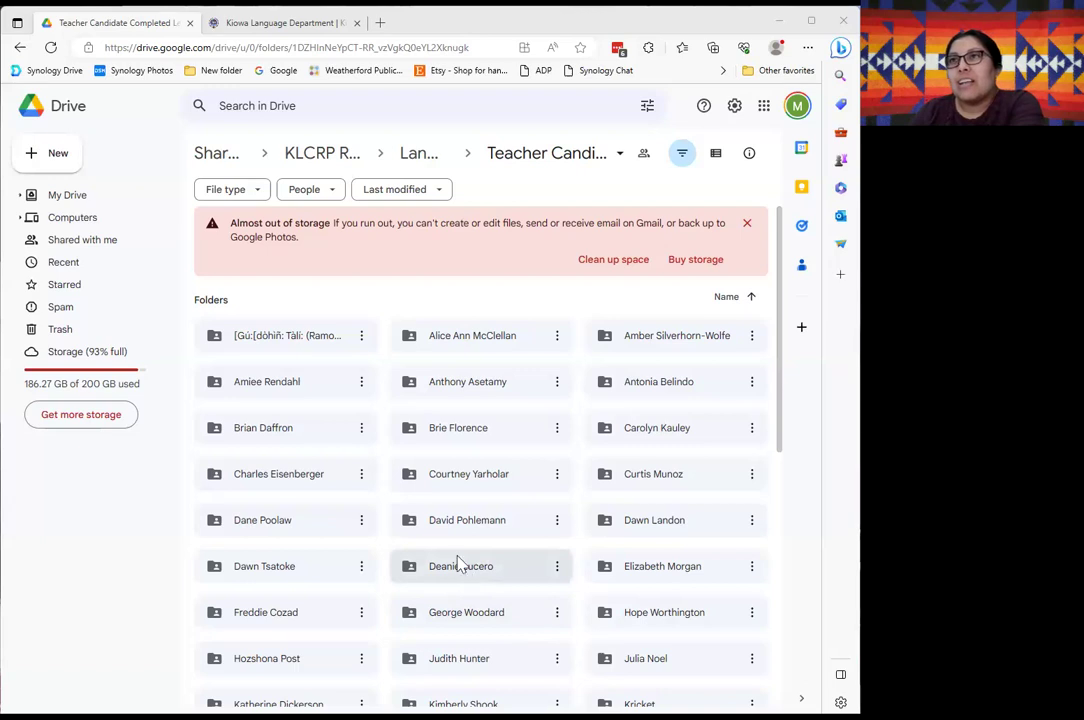
scroll(378, 567, "down", 3)
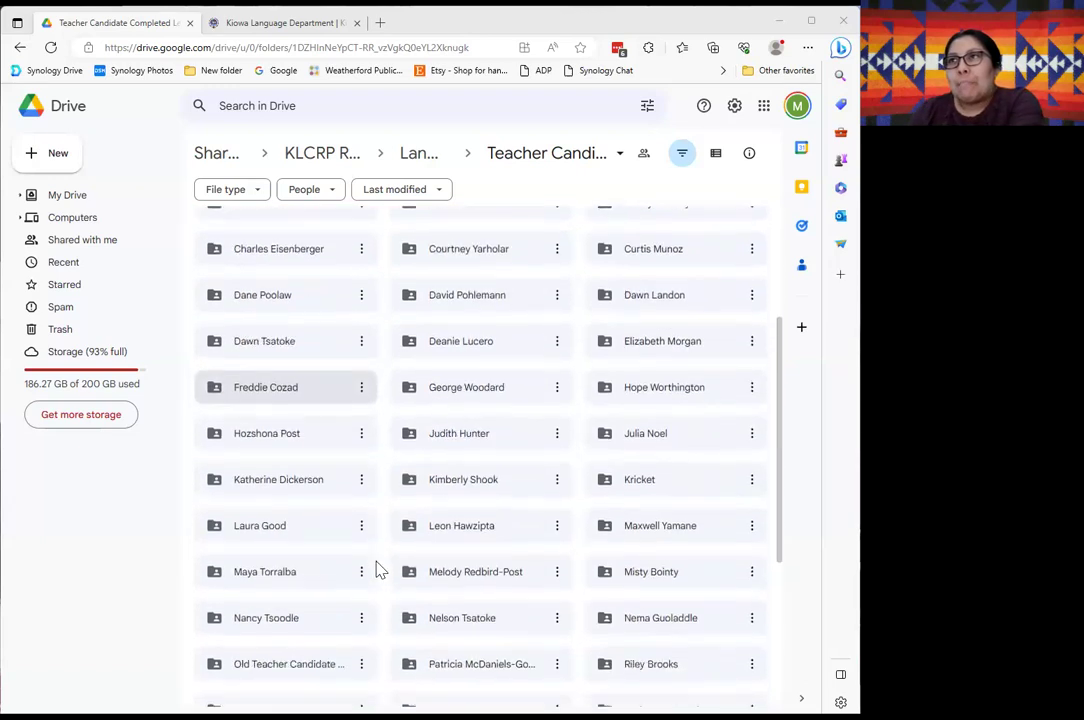
scroll(376, 569, "up", 3)
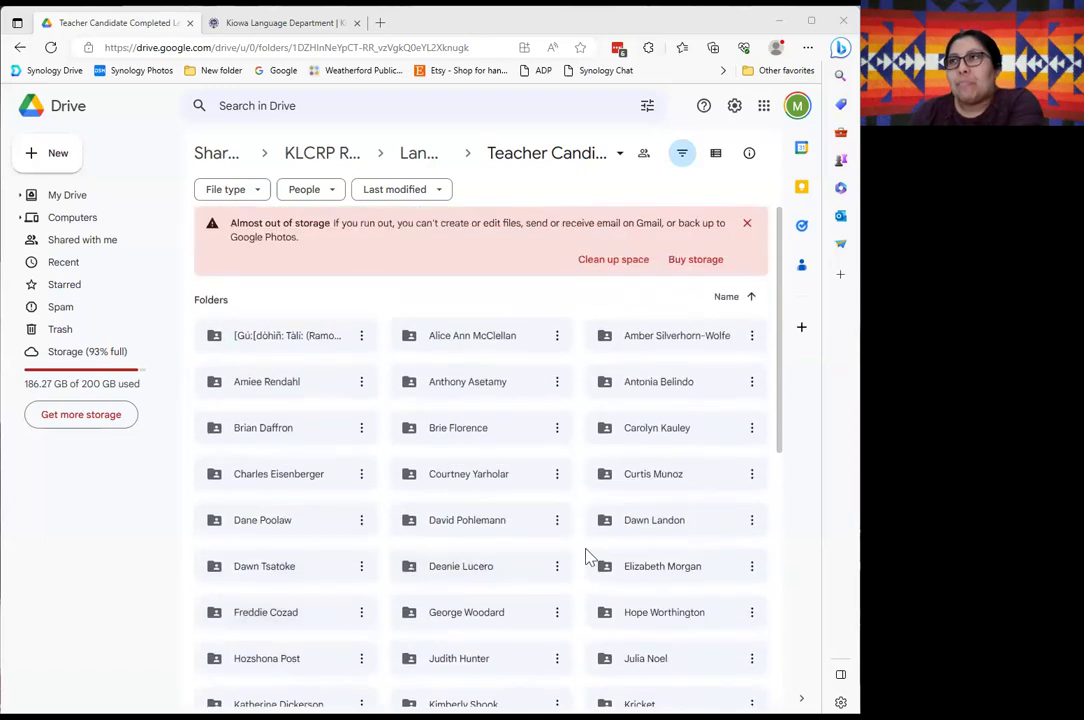
scroll(585, 554, "down", 2)
scroll(577, 557, "down", 3)
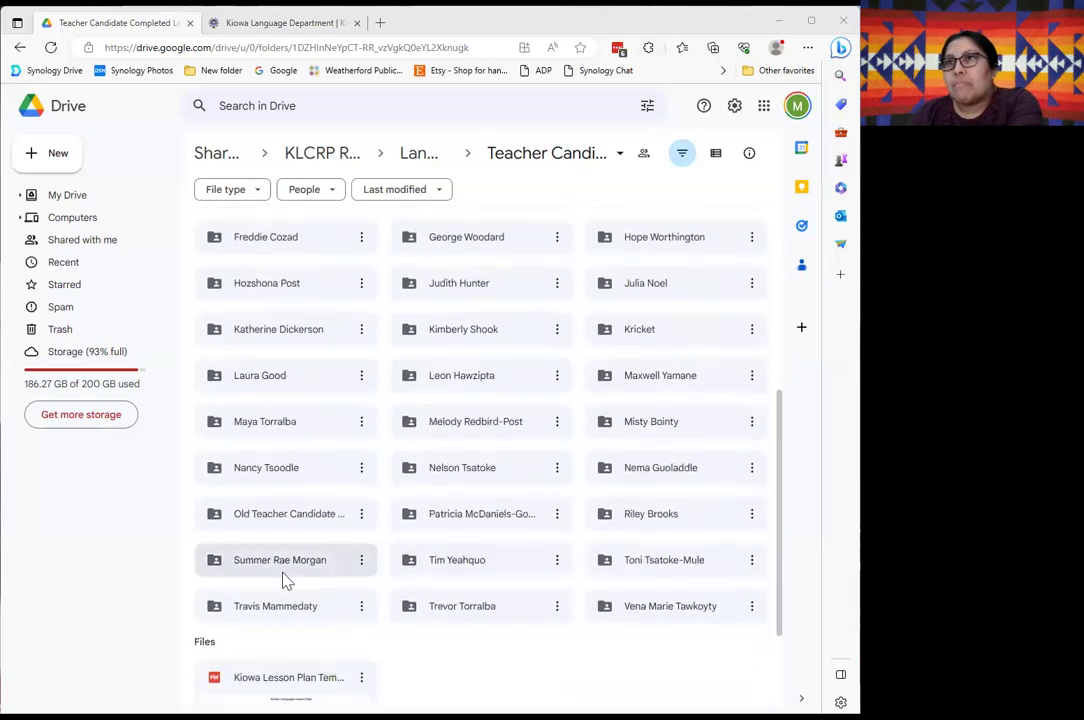
double_click(251, 387)
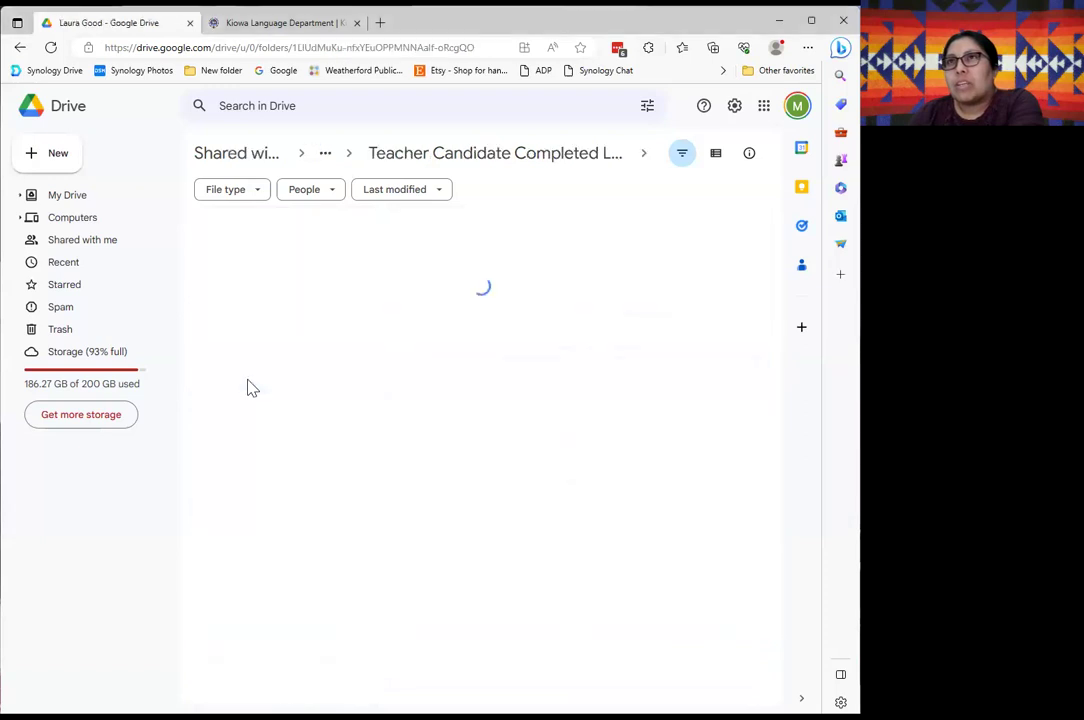
left_click(437, 158)
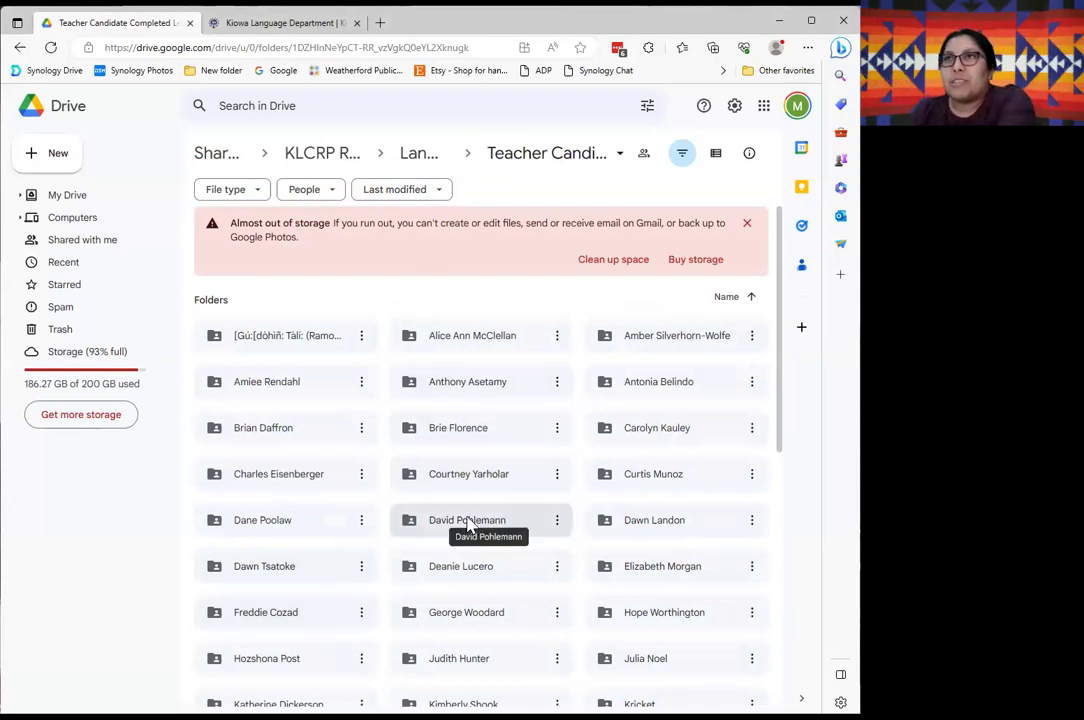
scroll(432, 593, "down", 3)
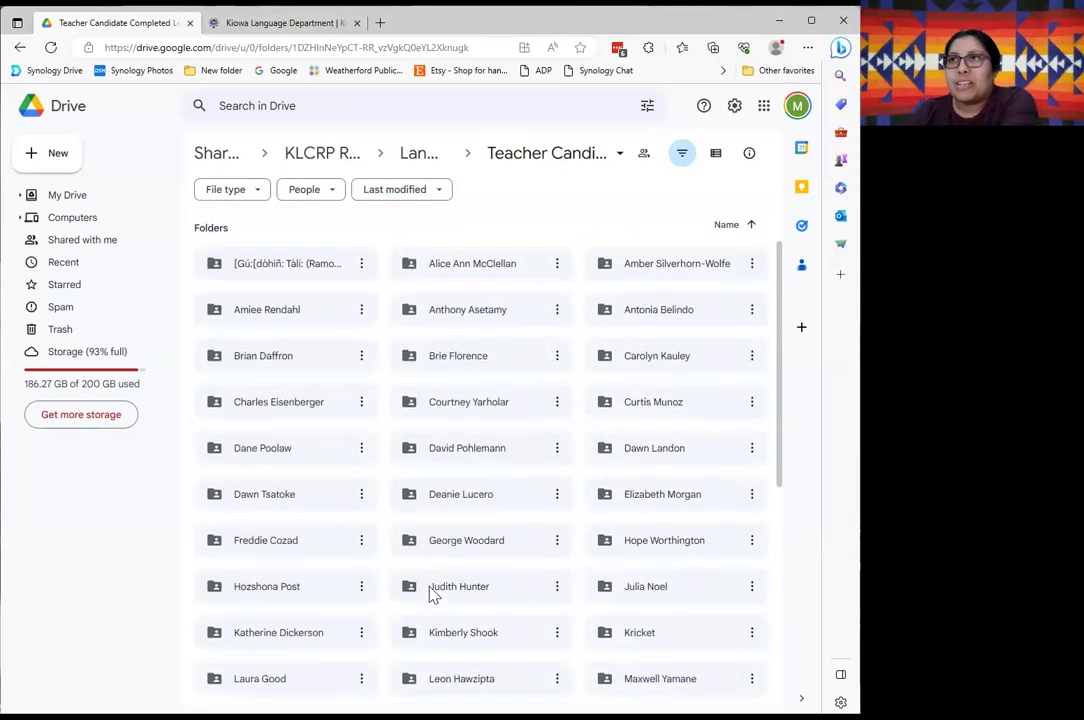
scroll(432, 593, "down", 2)
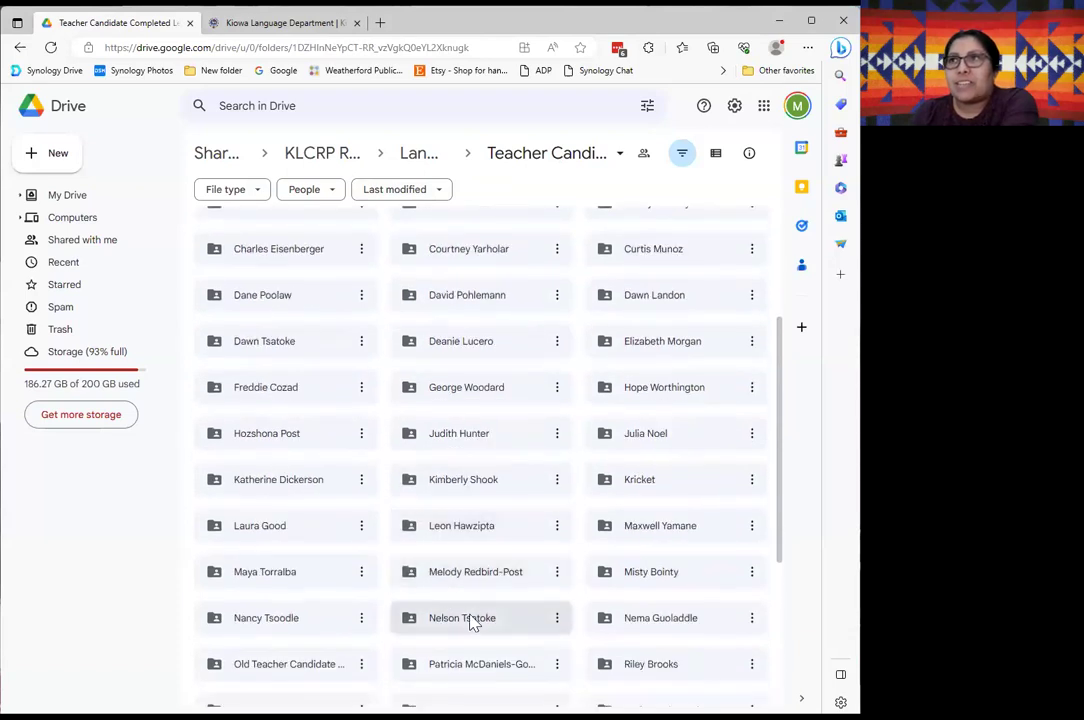
scroll(472, 621, "down", 1)
scroll(467, 600, "up", 3)
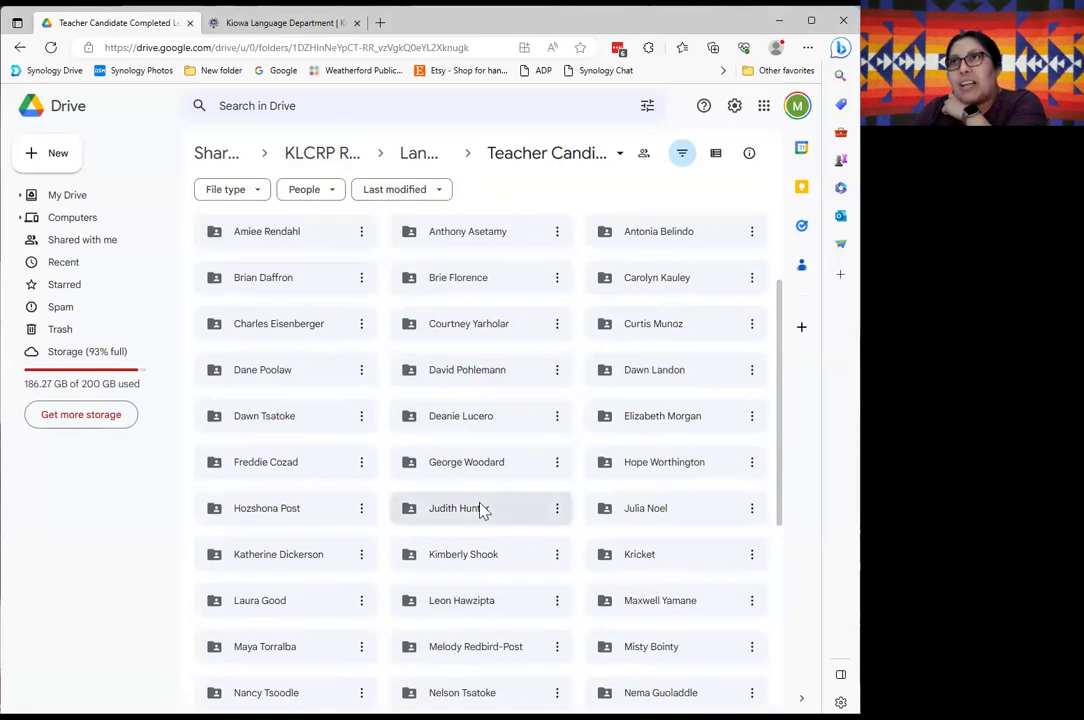
scroll(482, 507, "up", 3)
scroll(465, 470, "down", 3)
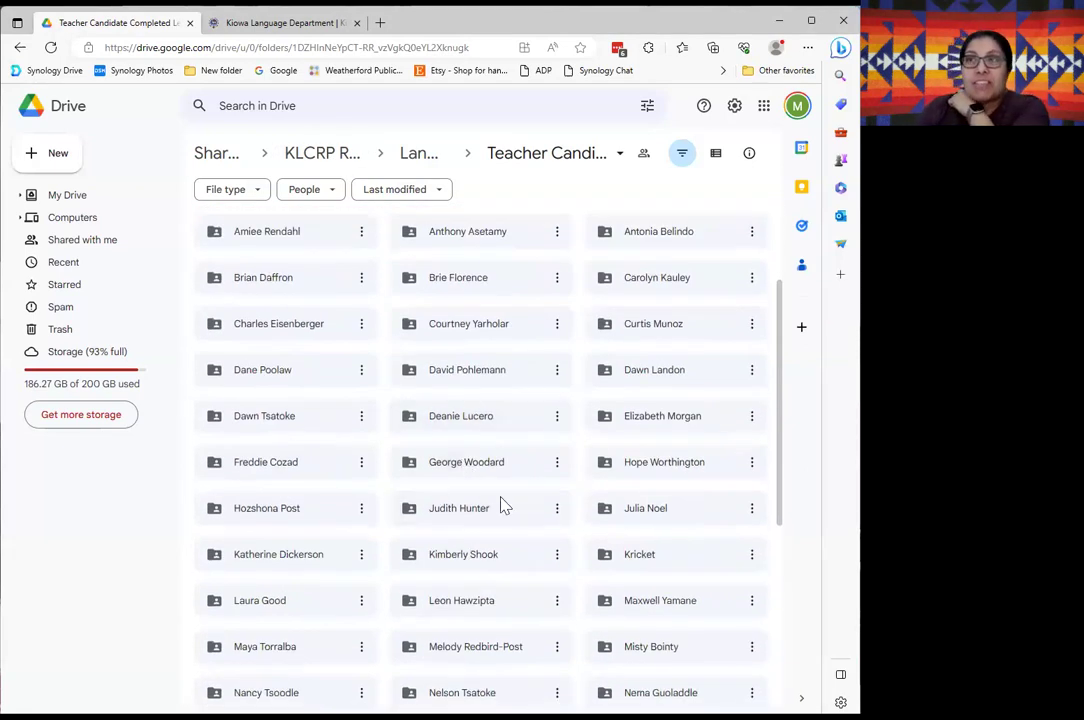
scroll(468, 615, "down", 5)
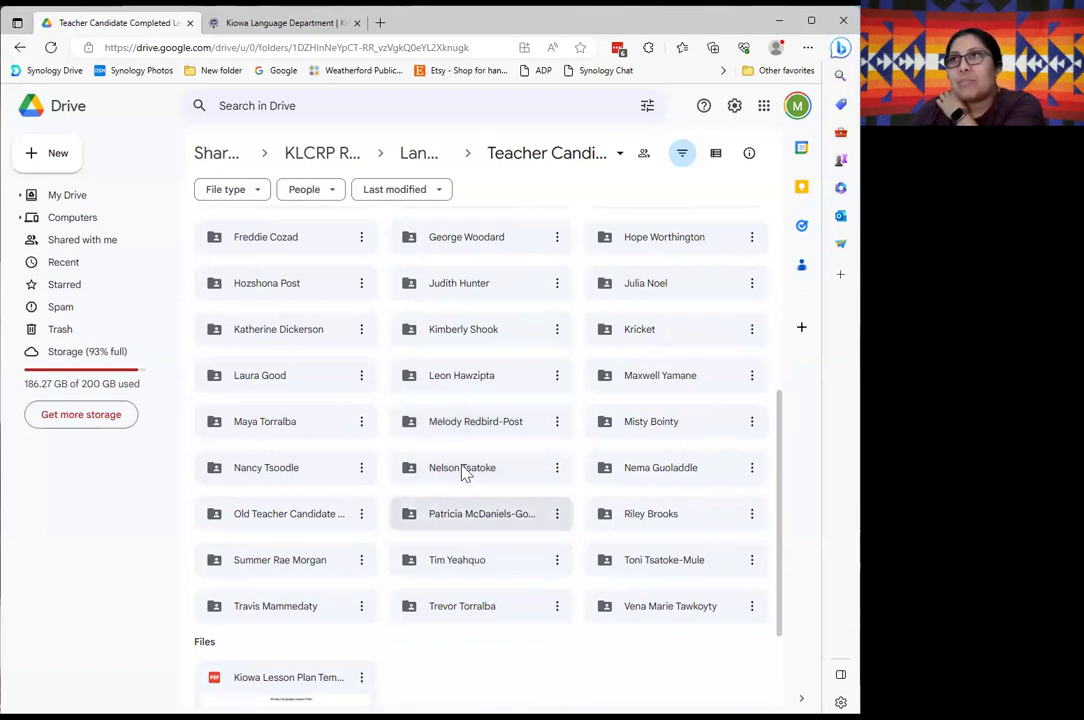
Open a teacher candidate's folder and scroll through its lesson files.
double_click(449, 425)
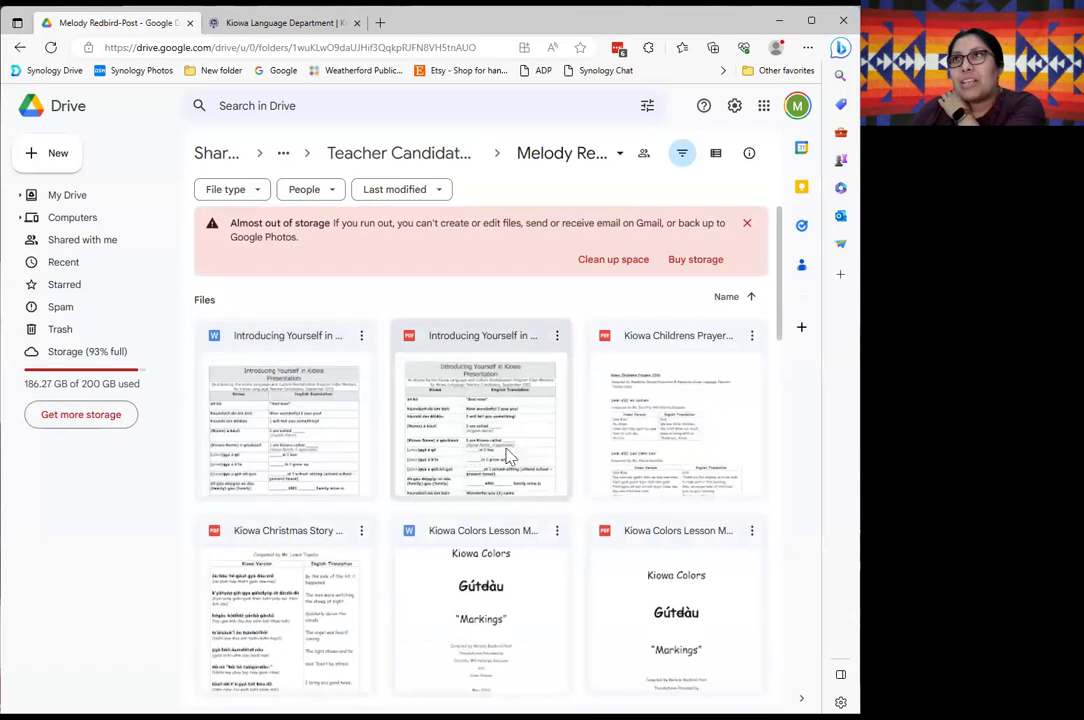
scroll(510, 470, "down", 3)
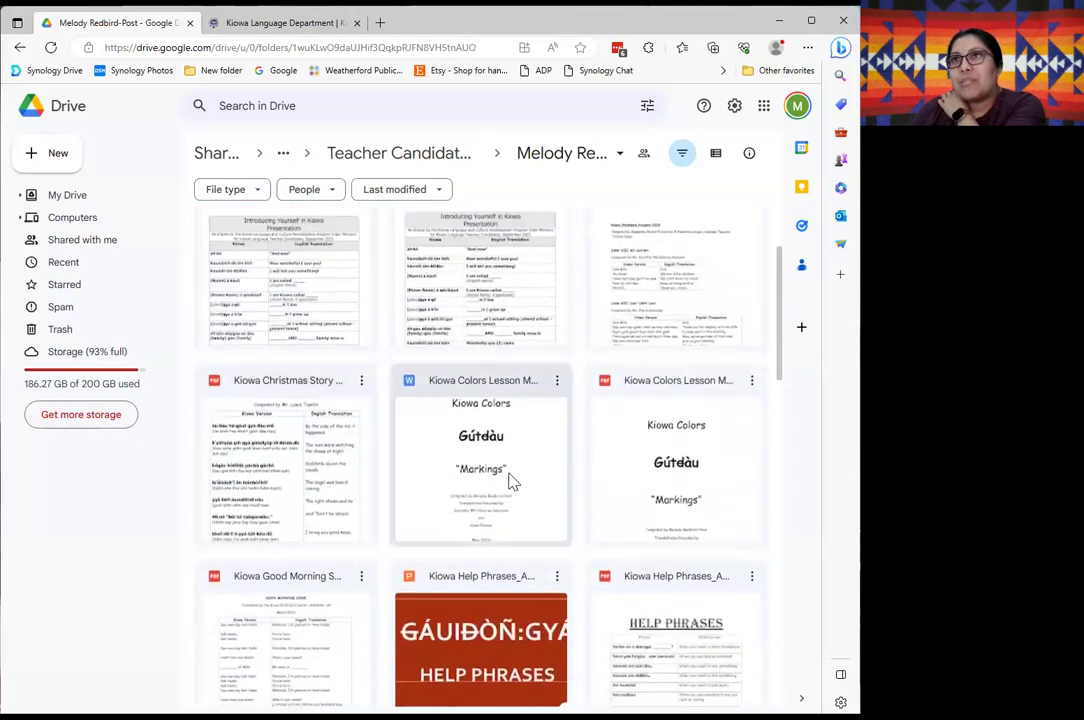
scroll(668, 530, "down", 3)
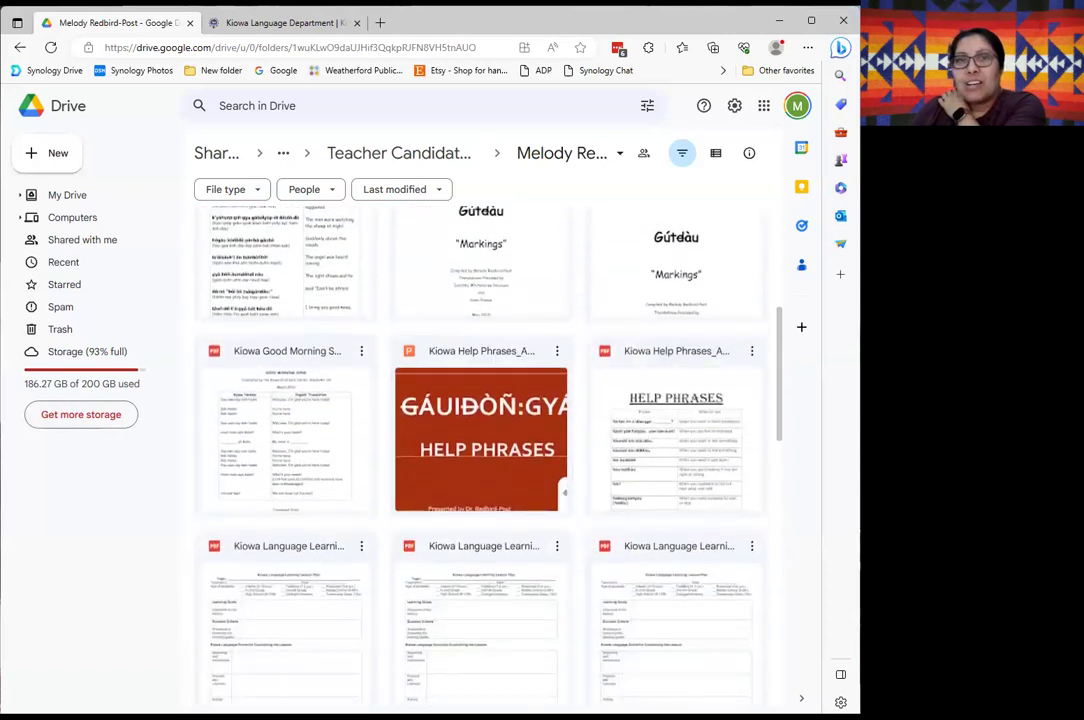
scroll(605, 452, "down", 6)
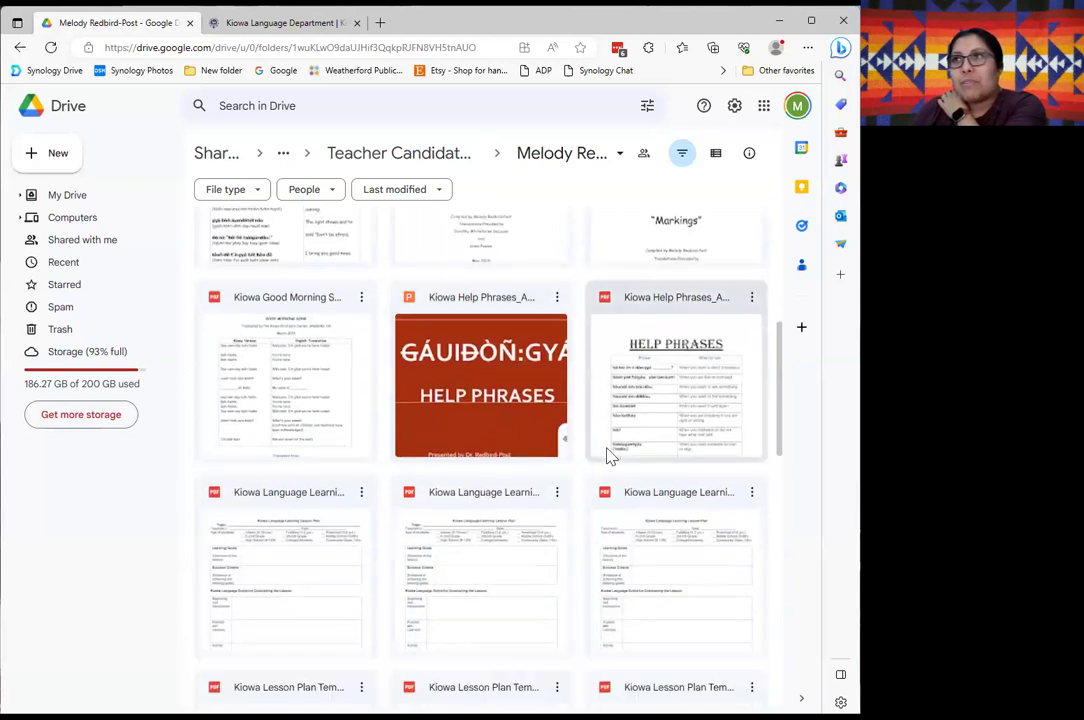
scroll(455, 503, "down", 5)
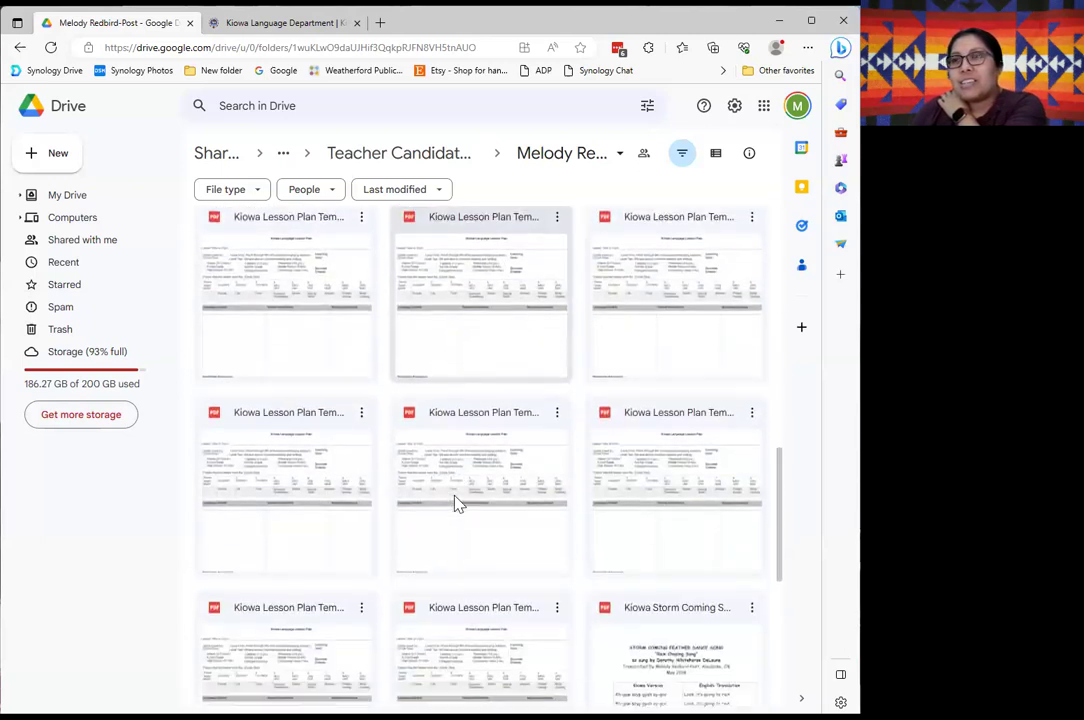
scroll(418, 503, "down", 2)
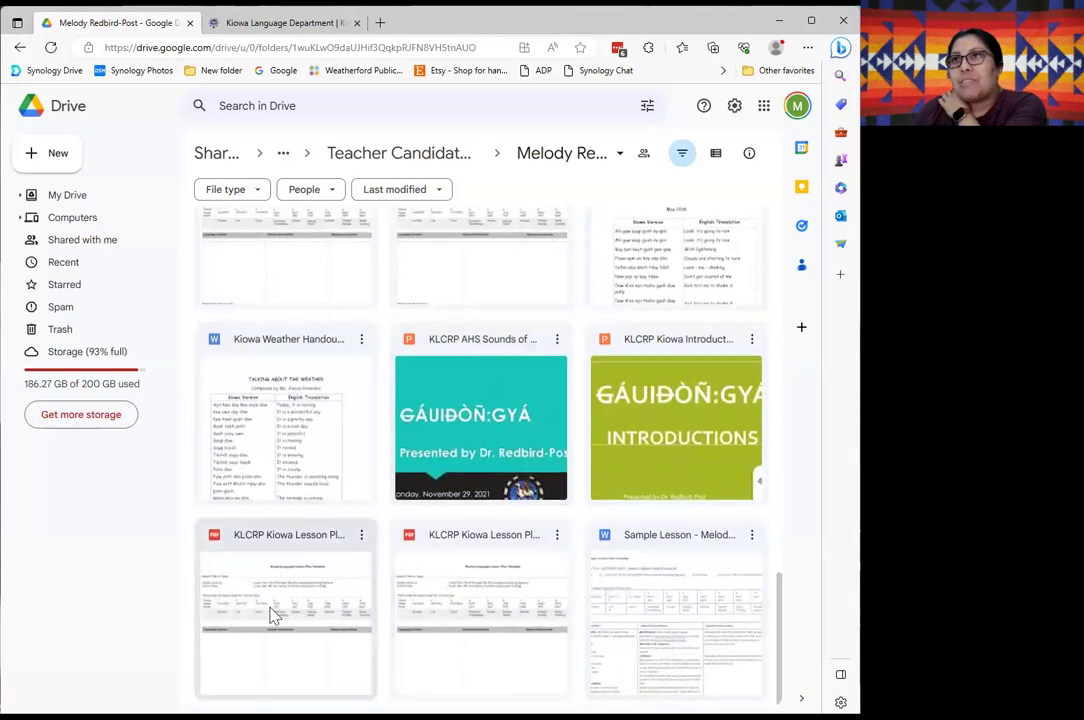
scroll(339, 597, "up", 12)
scroll(339, 597, "up", 5)
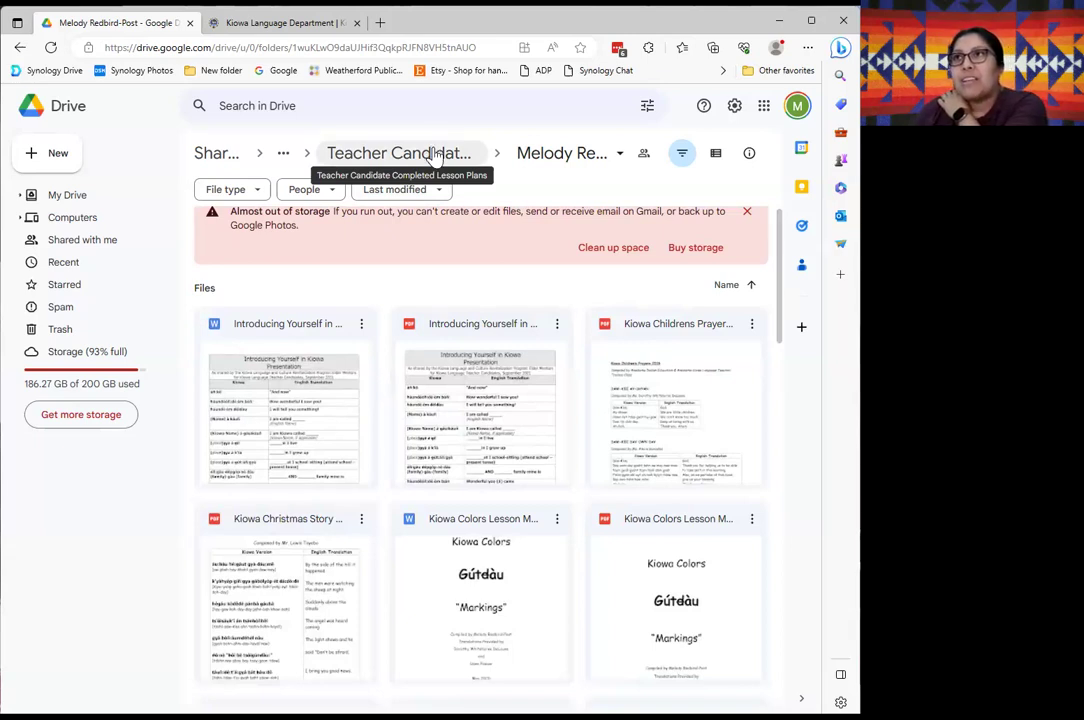
Return to Teacher Candidate Completed Lesson Plans and scroll its list of candidate folders.
left_click(435, 155)
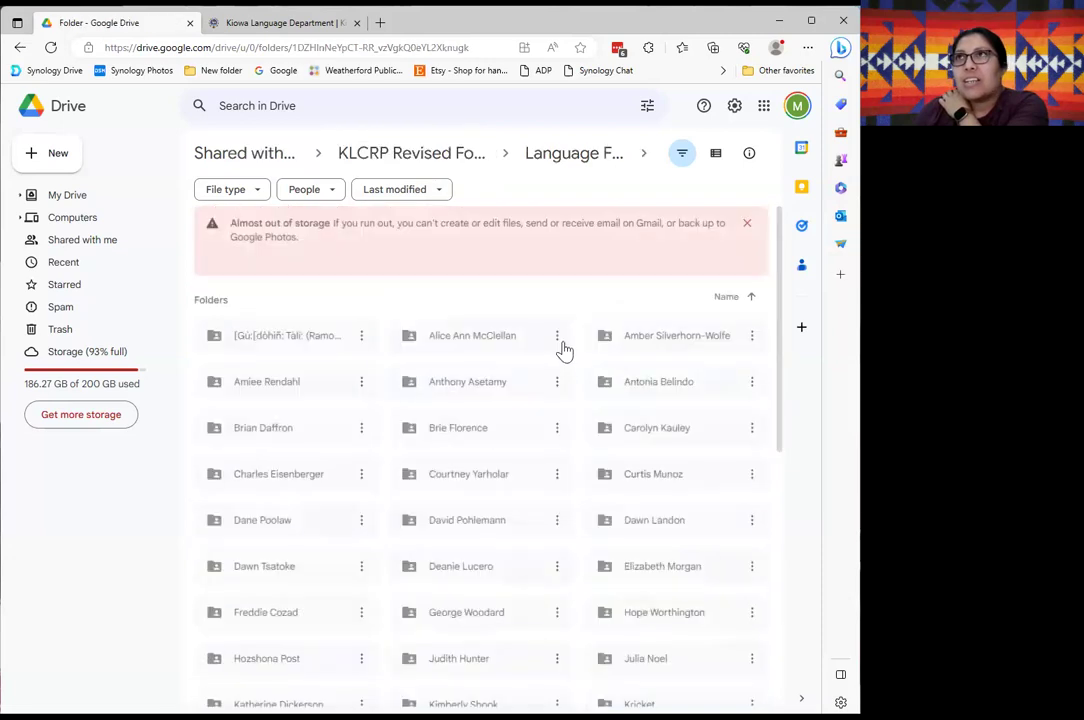
scroll(395, 505, "down", 5)
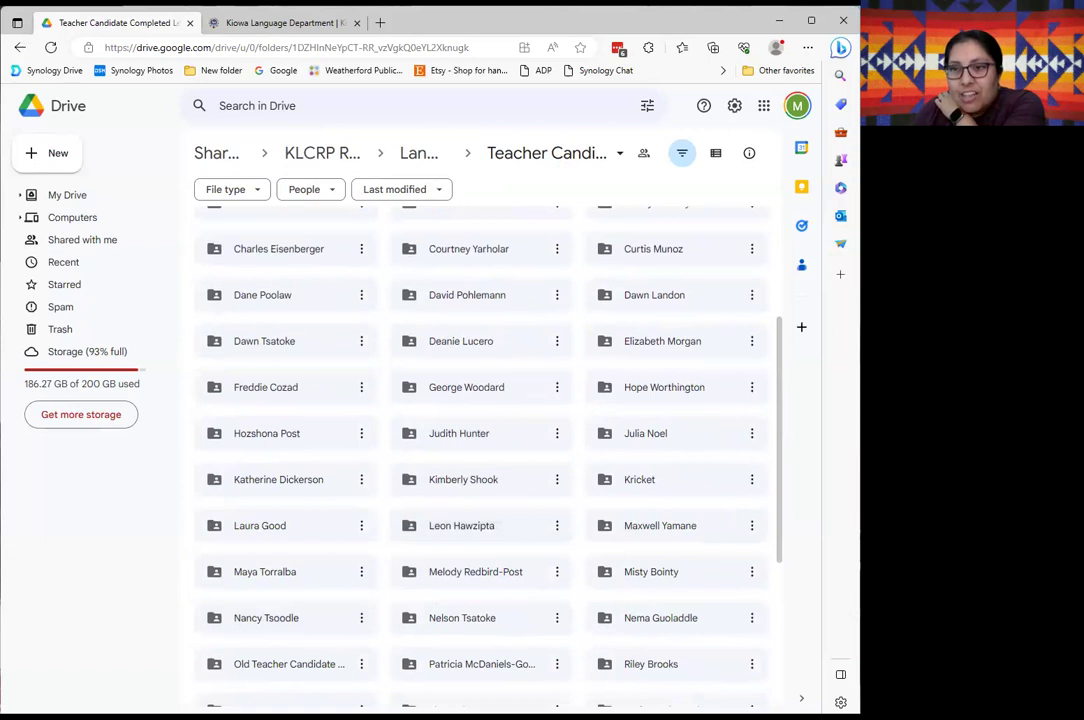
scroll(405, 560, "down", 3)
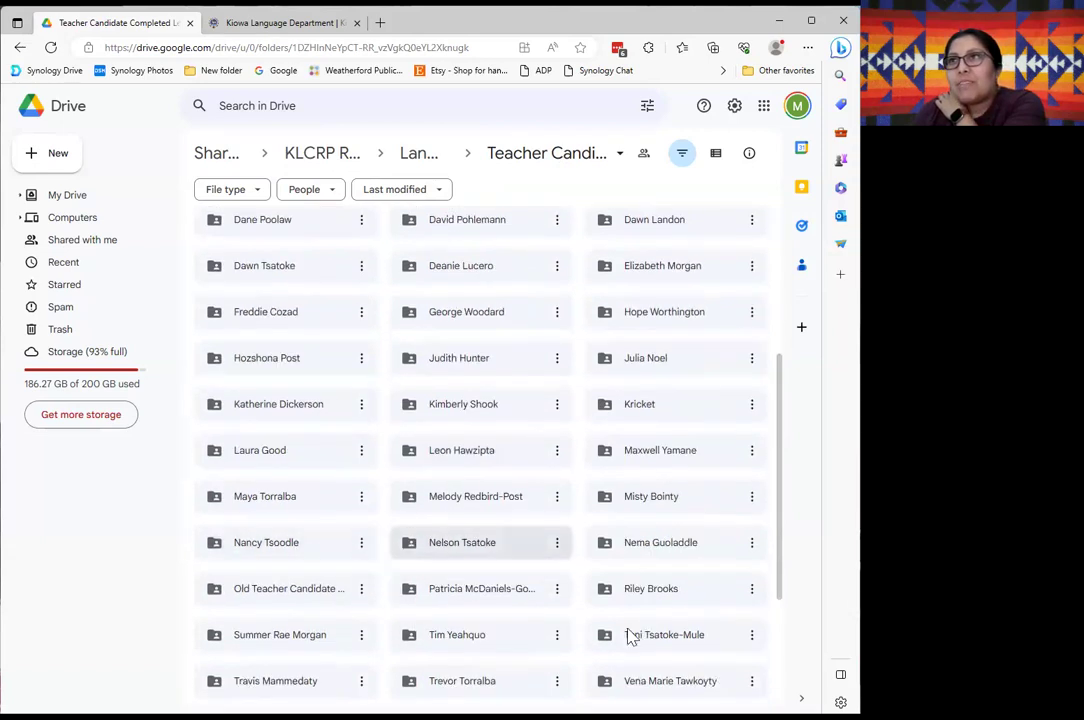
double_click(445, 574)
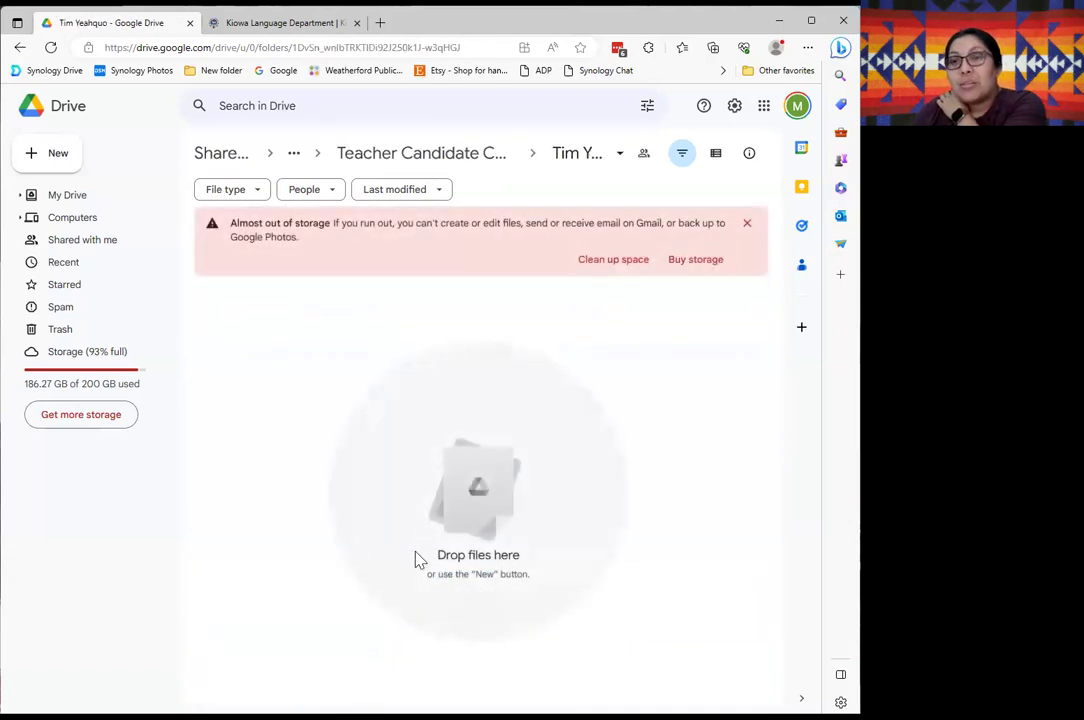
left_click(495, 160)
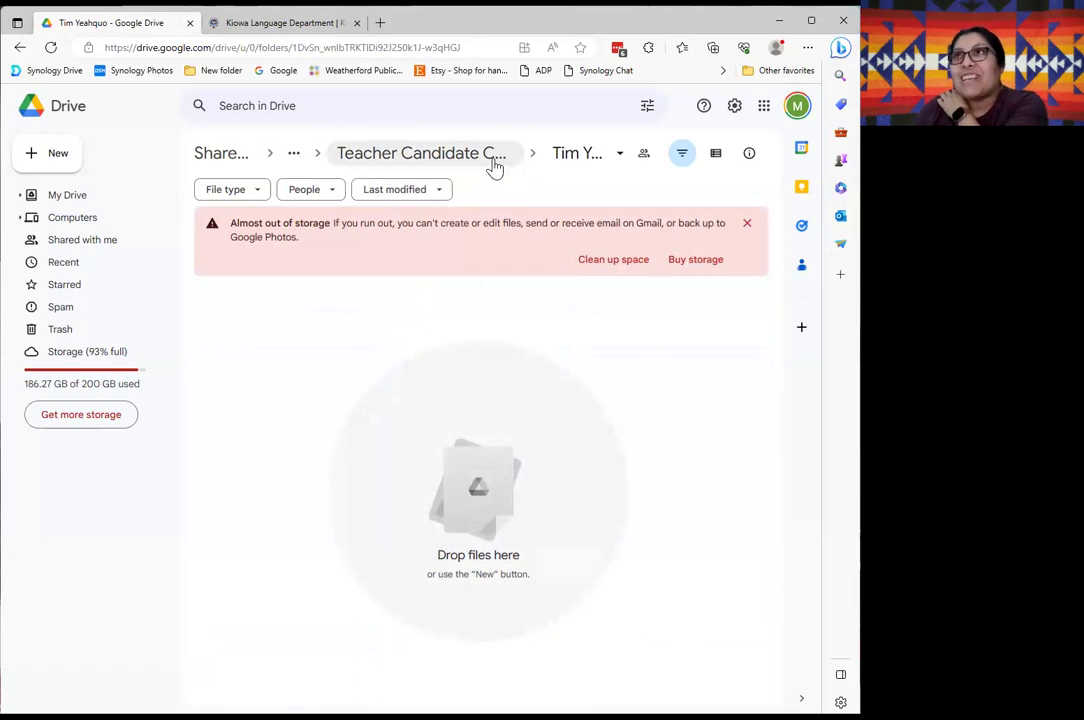
scroll(200, 668, "down", 2)
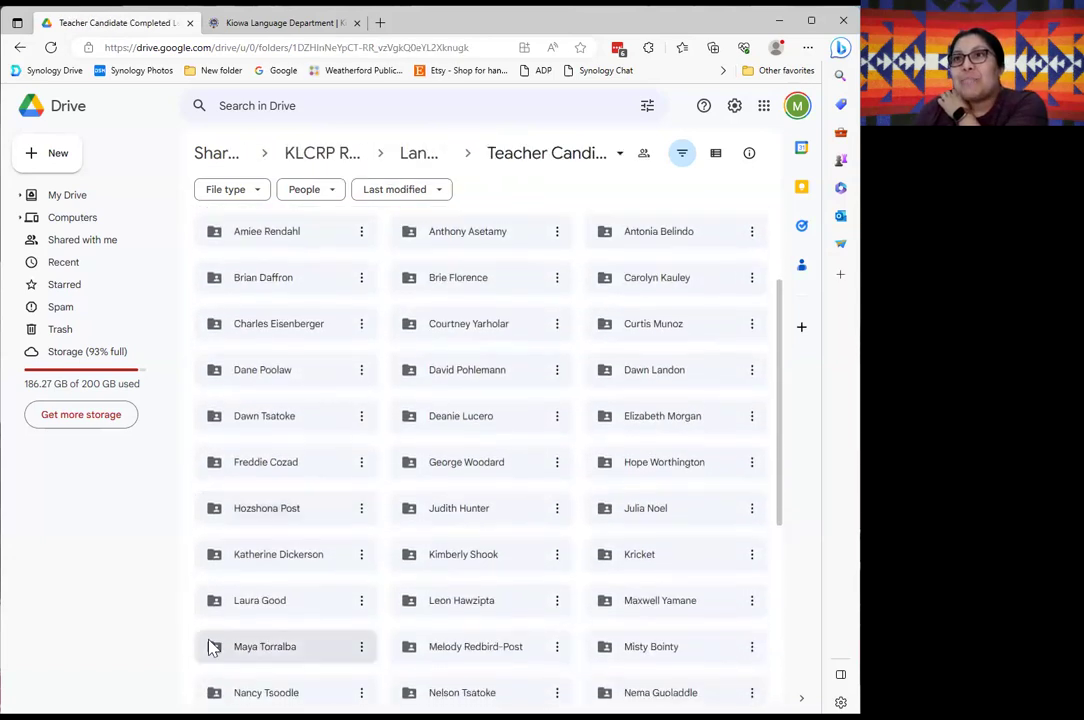
left_click(269, 608)
double_click(269, 608)
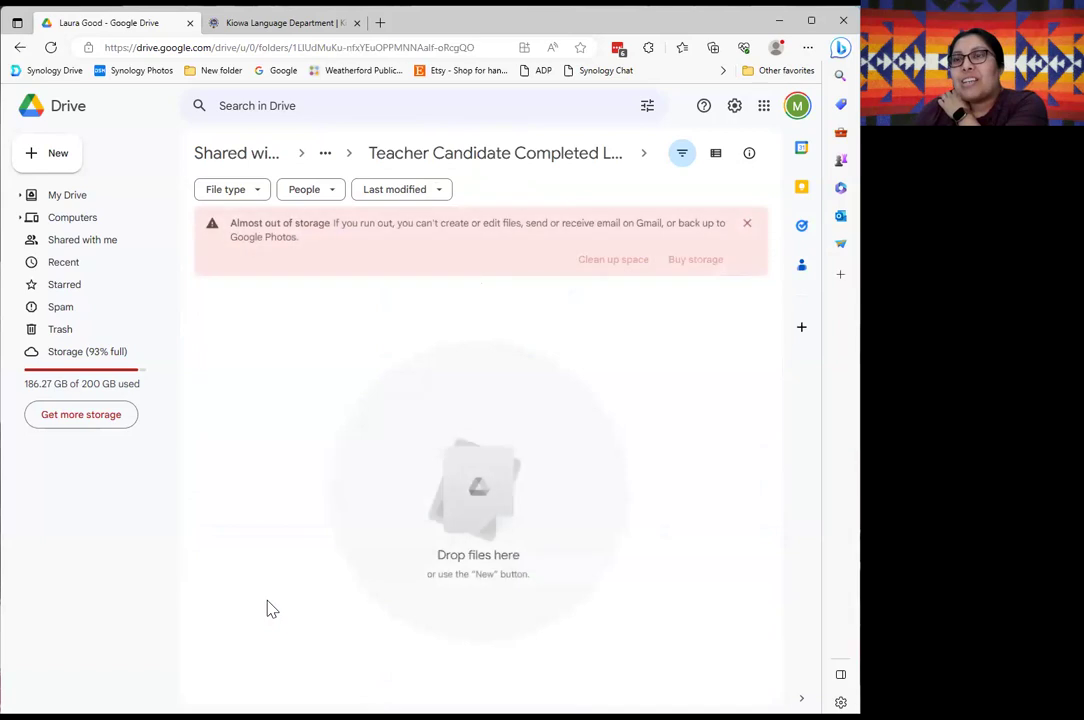
left_click(410, 150)
scroll(423, 470, "down", 3)
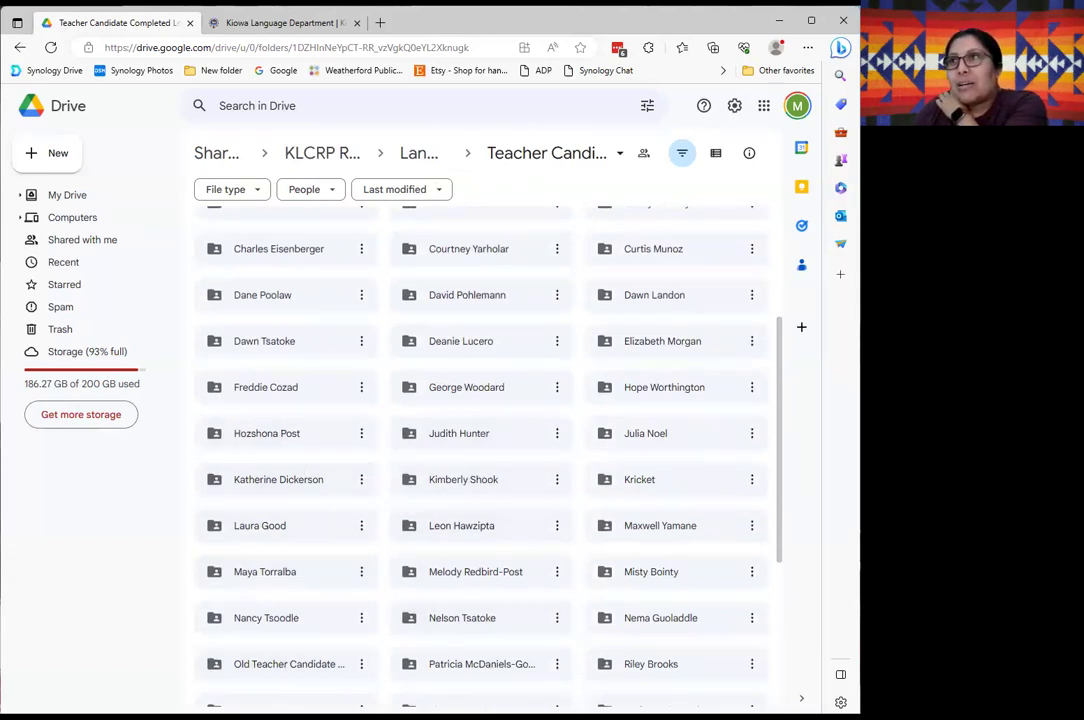
scroll(333, 558, "up", 2)
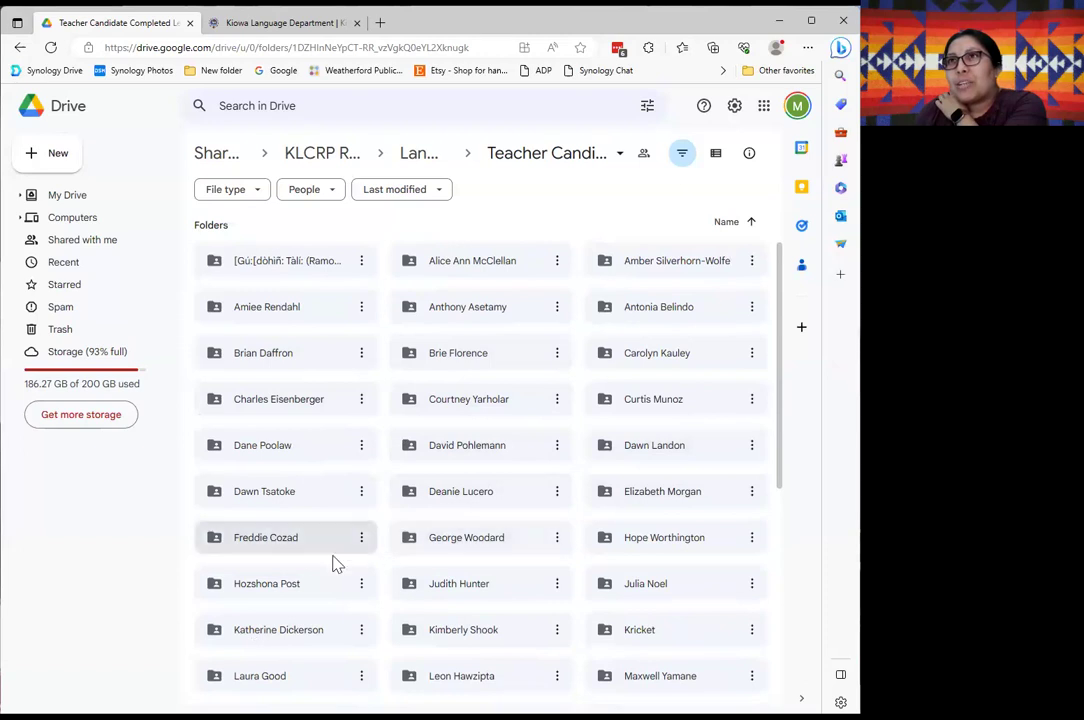
scroll(345, 613, "down", 3)
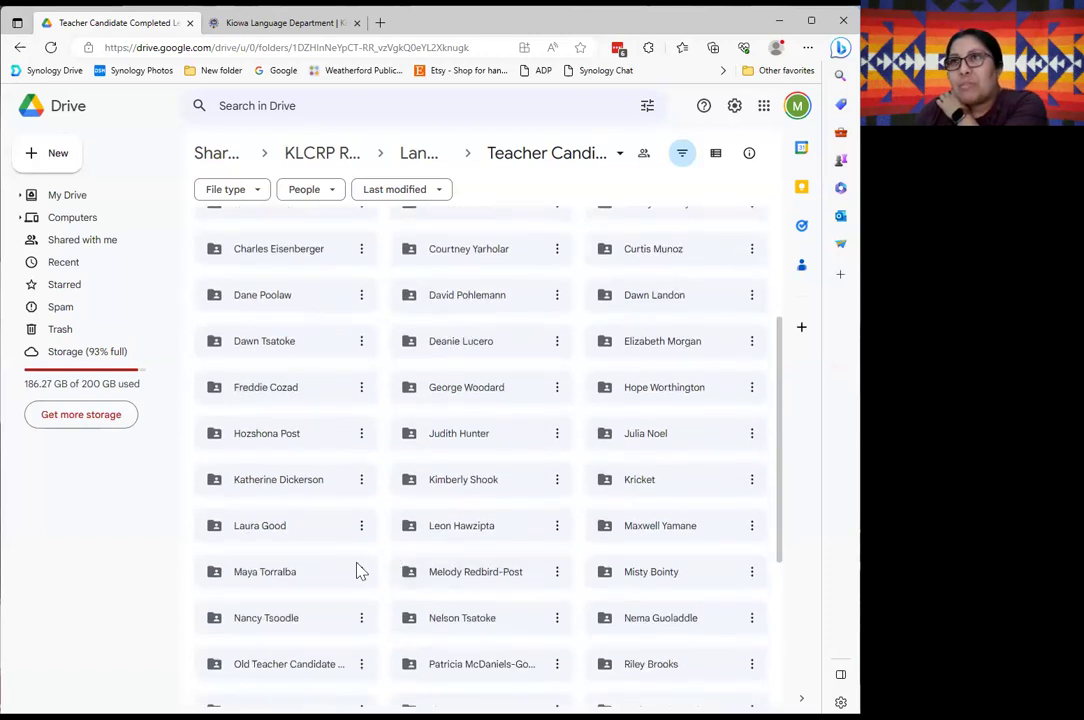
scroll(283, 587, "down", 1)
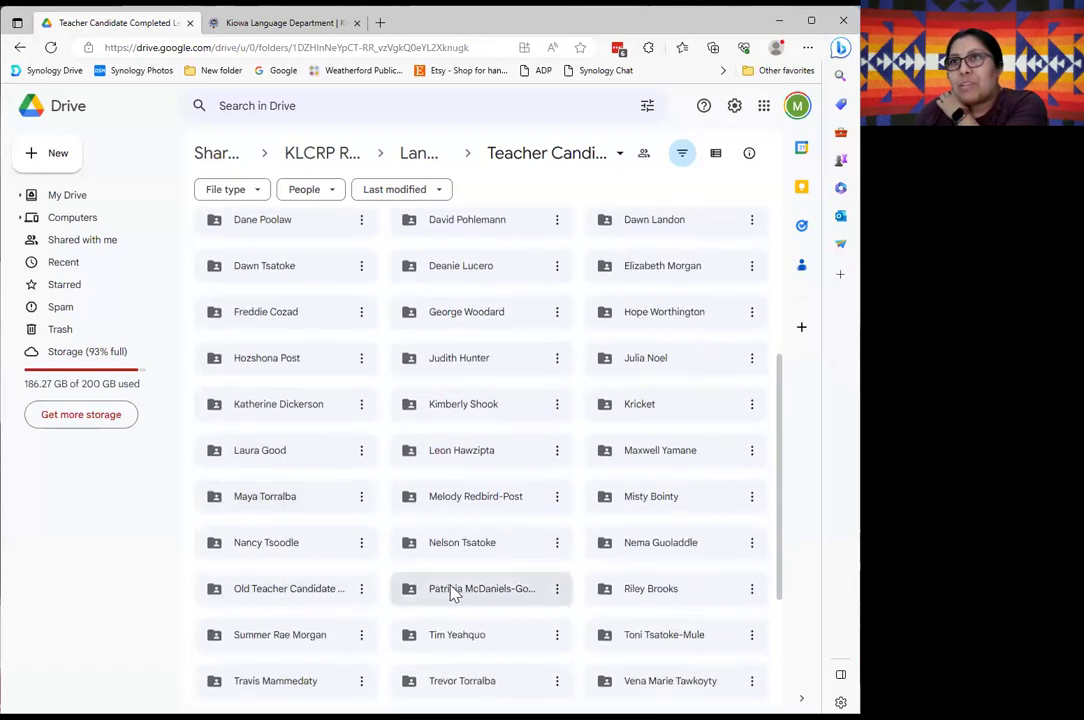
scroll(453, 592, "down", 1)
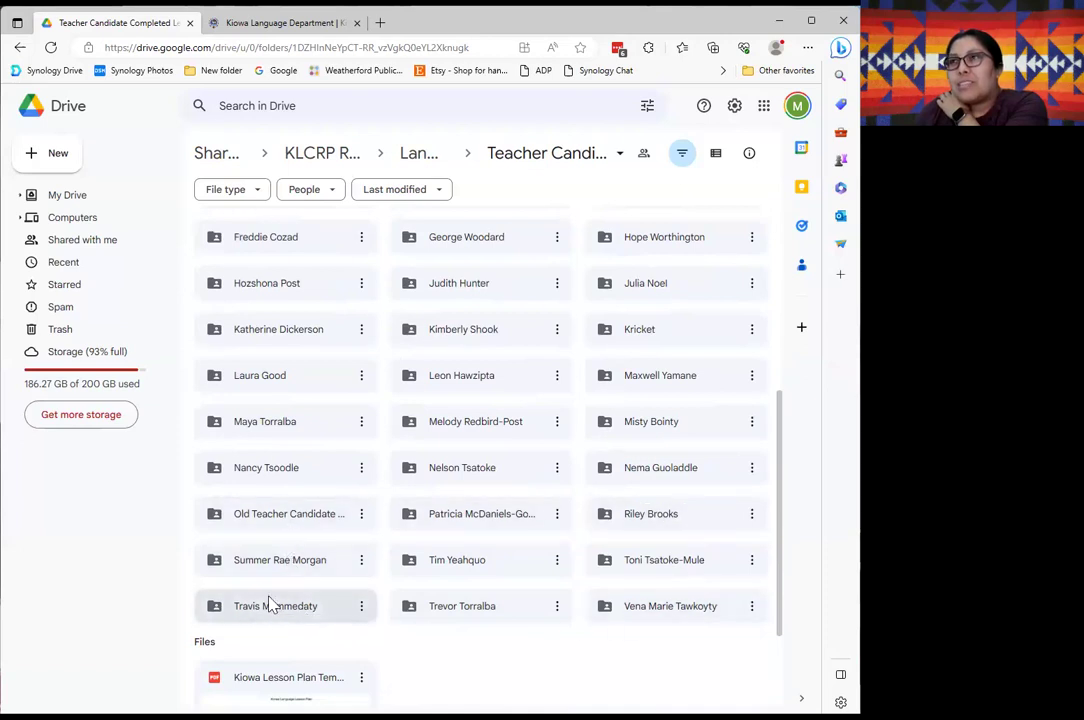
scroll(268, 600, "up", 3)
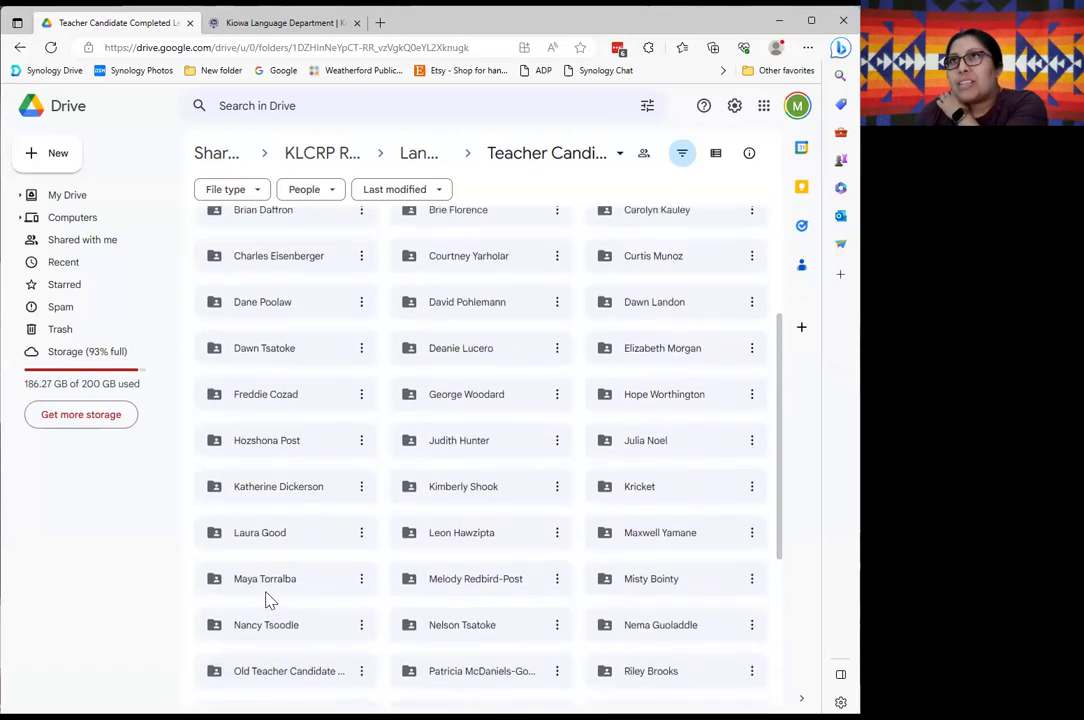
scroll(268, 595, "up", 1)
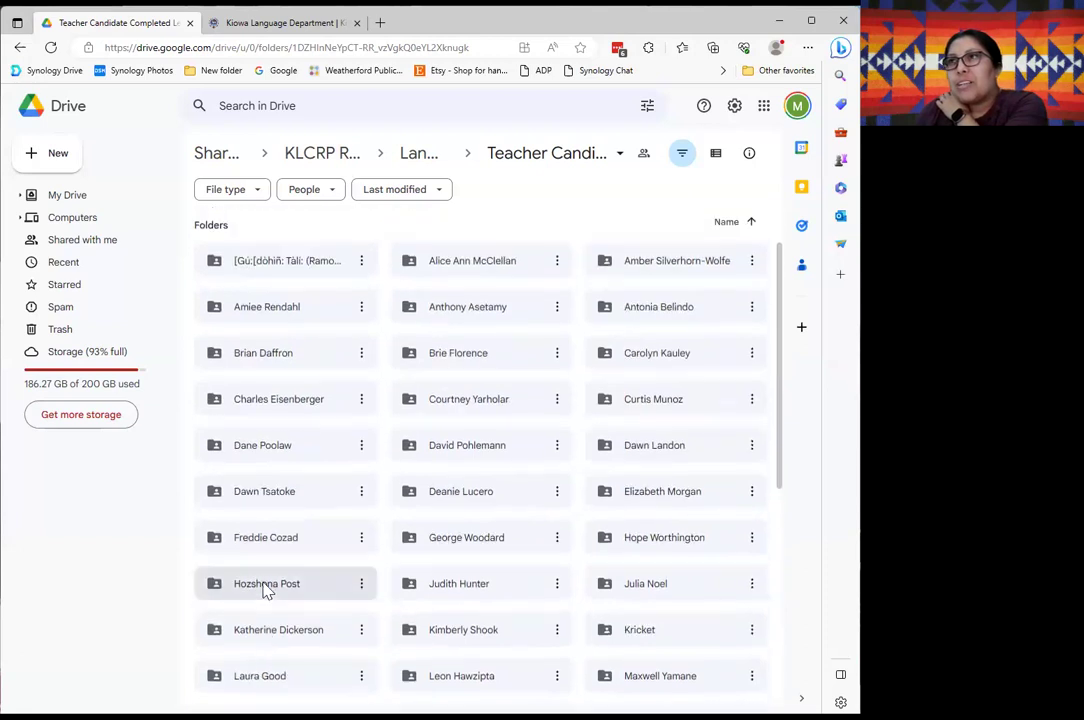
scroll(385, 458, "up", 1)
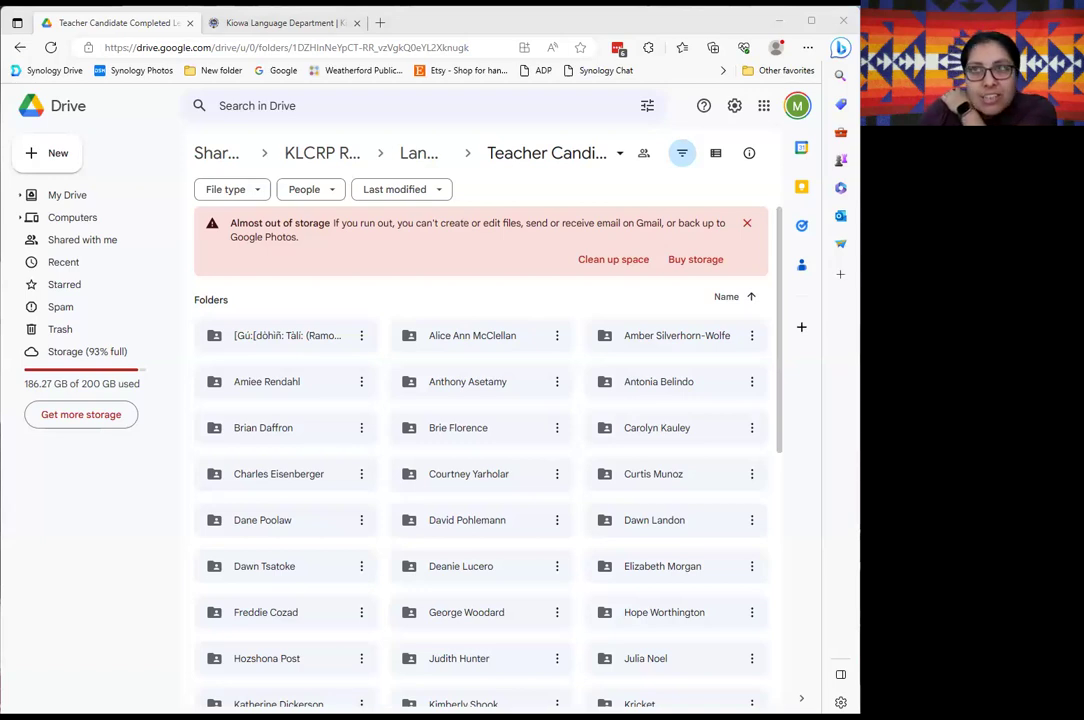
Look inside the first candidate's folder, then open another candidate's lesson-plan folder and scroll it.
double_click(474, 340)
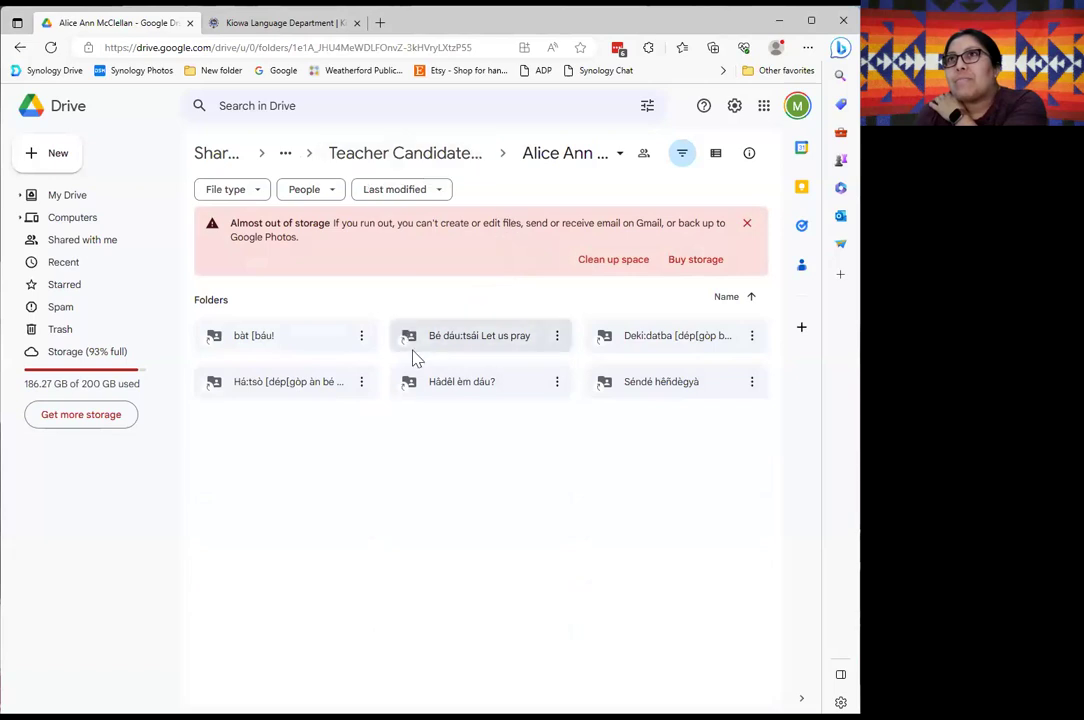
left_click(412, 158)
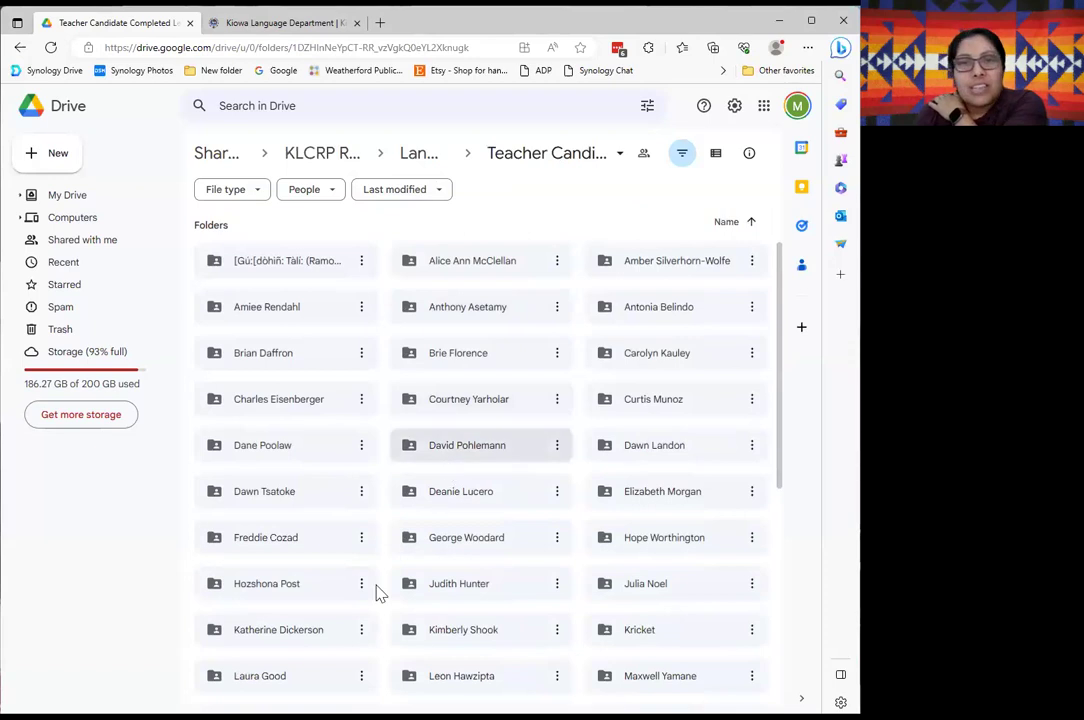
left_click(475, 410)
double_click(475, 410)
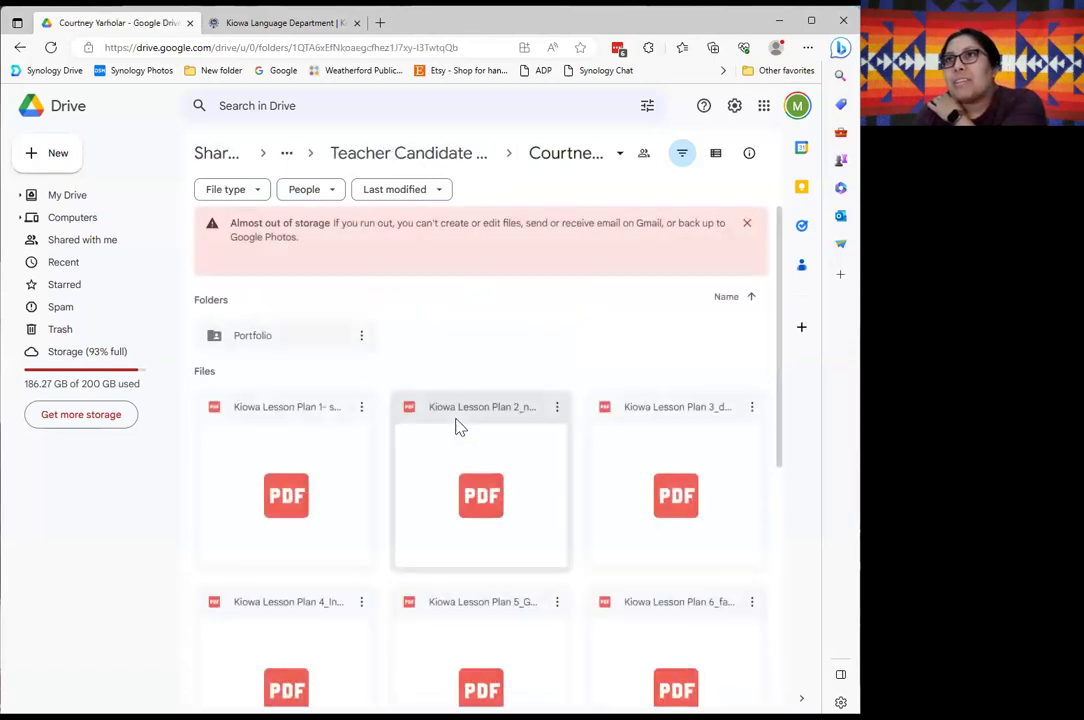
scroll(462, 480, "down", 2)
scroll(460, 488, "down", 3)
scroll(443, 537, "up", 5)
Open that candidate's Portfolio folder, then go back up to the candidate's lesson plans.
double_click(266, 344)
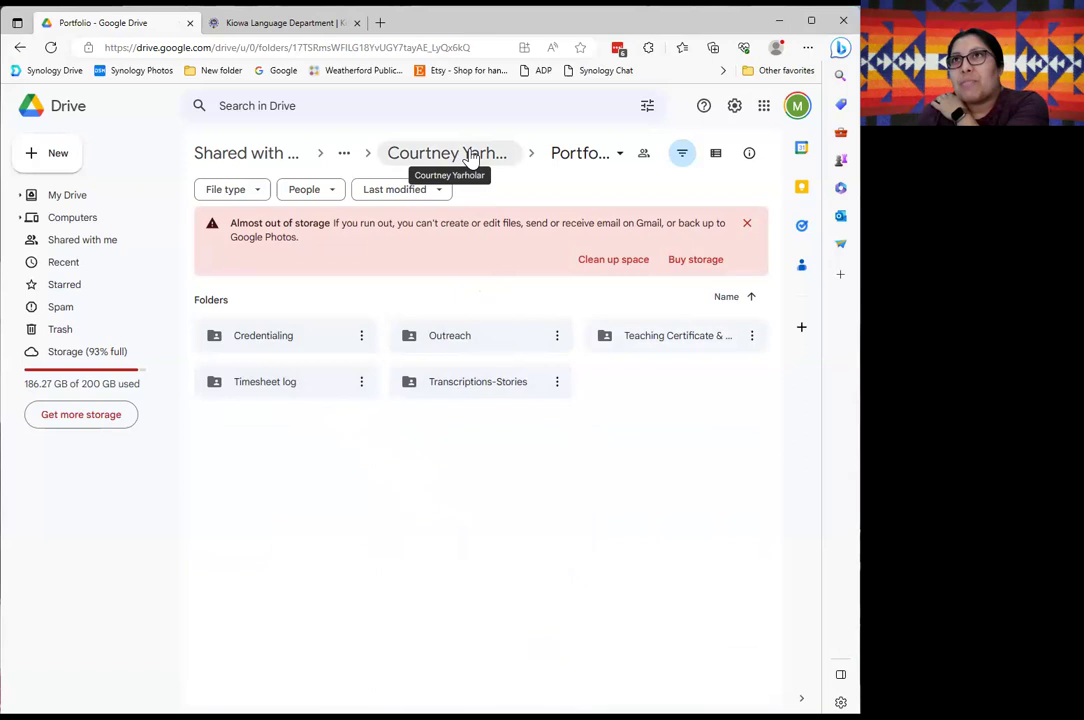
left_click(471, 158)
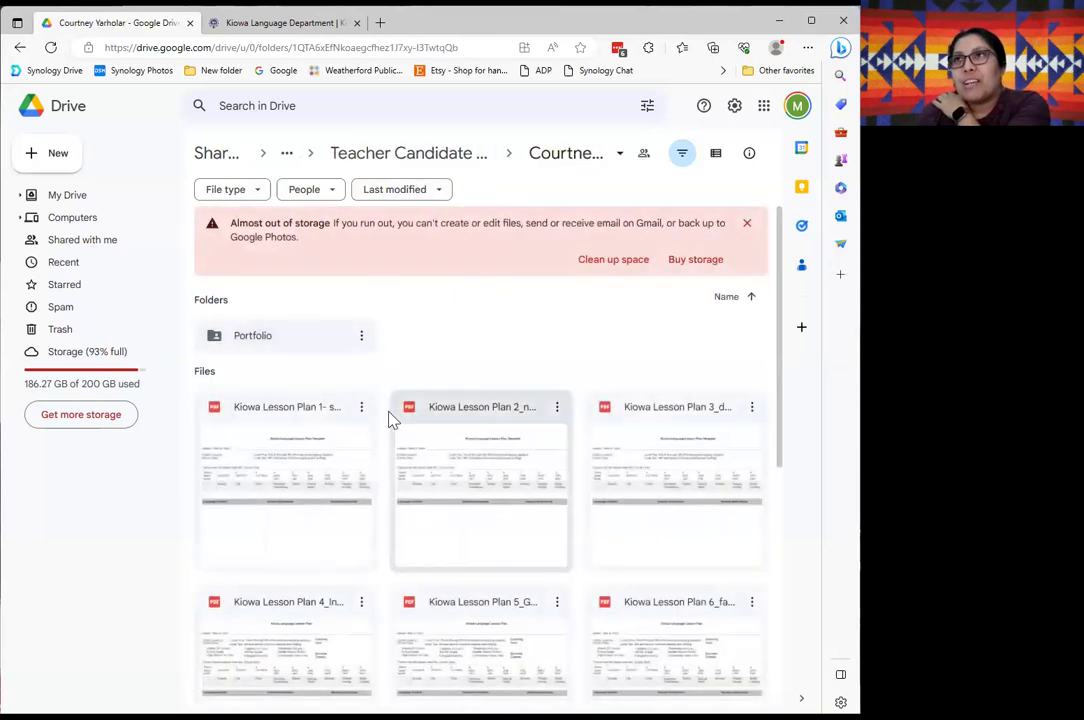
scroll(430, 543, "down", 5)
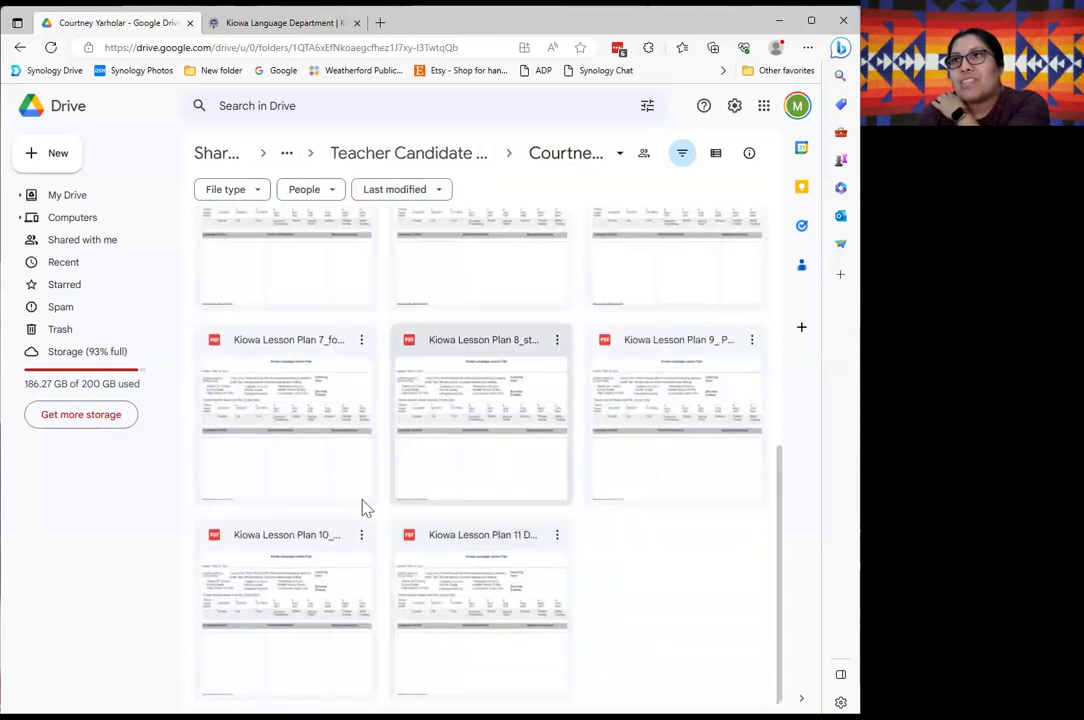
scroll(423, 566, "up", 5)
Return to the folder of all teacher candidates and scroll through its subfolders.
left_click(445, 158)
scroll(545, 530, "down", 6)
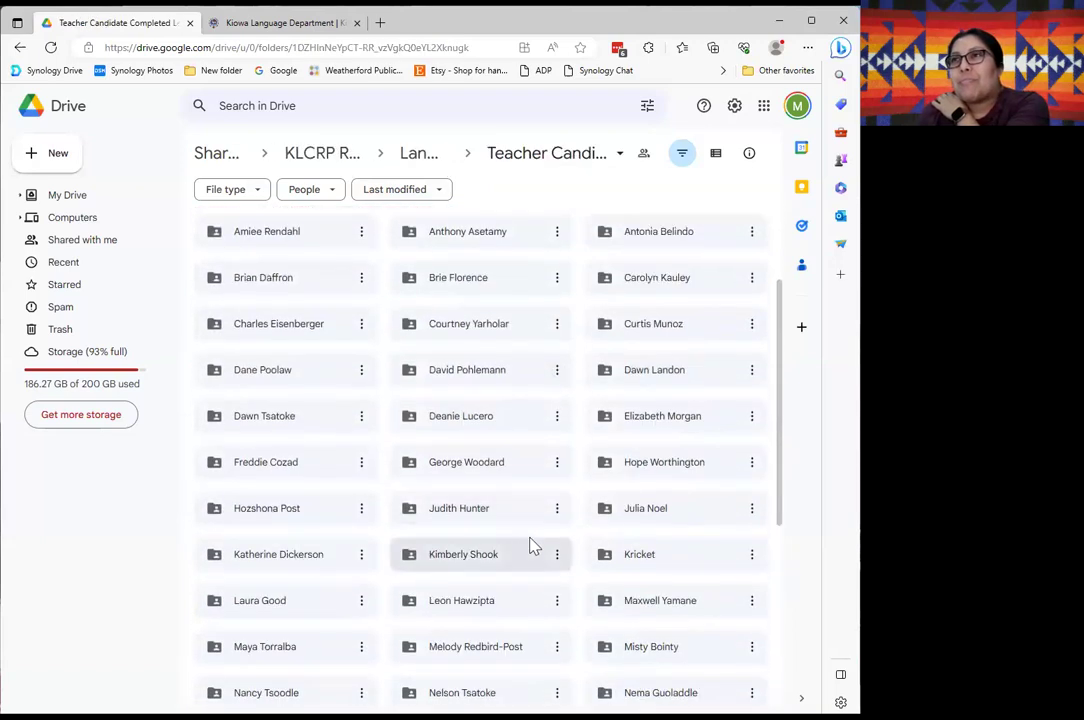
scroll(519, 541, "down", 1)
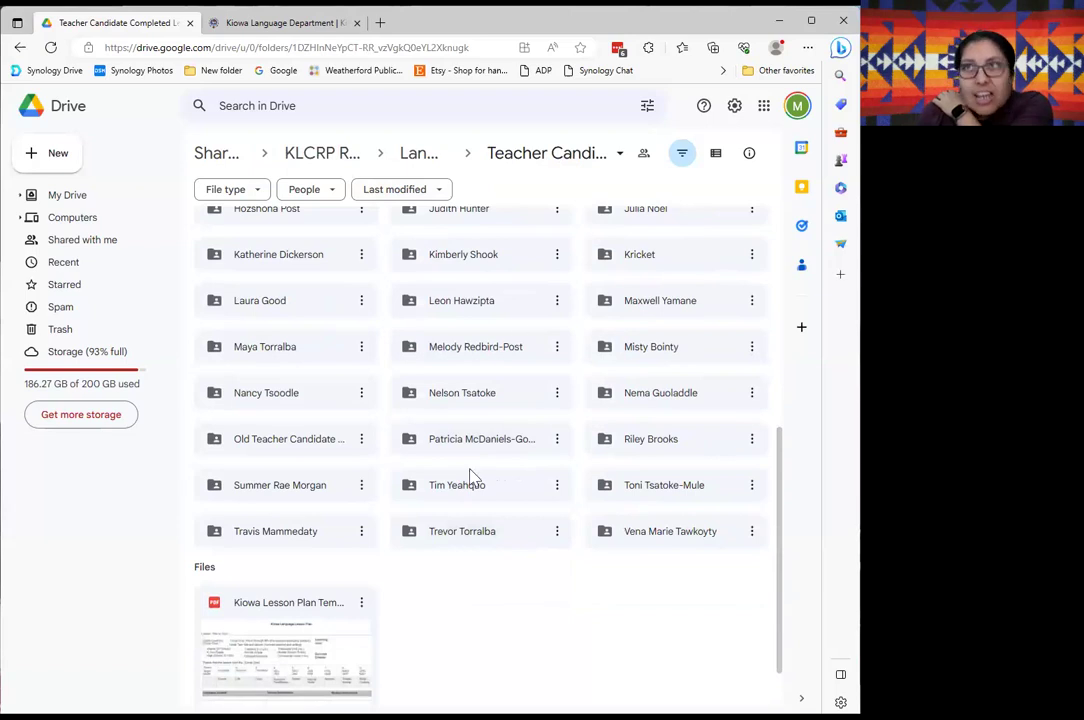
scroll(540, 512, "up", 2)
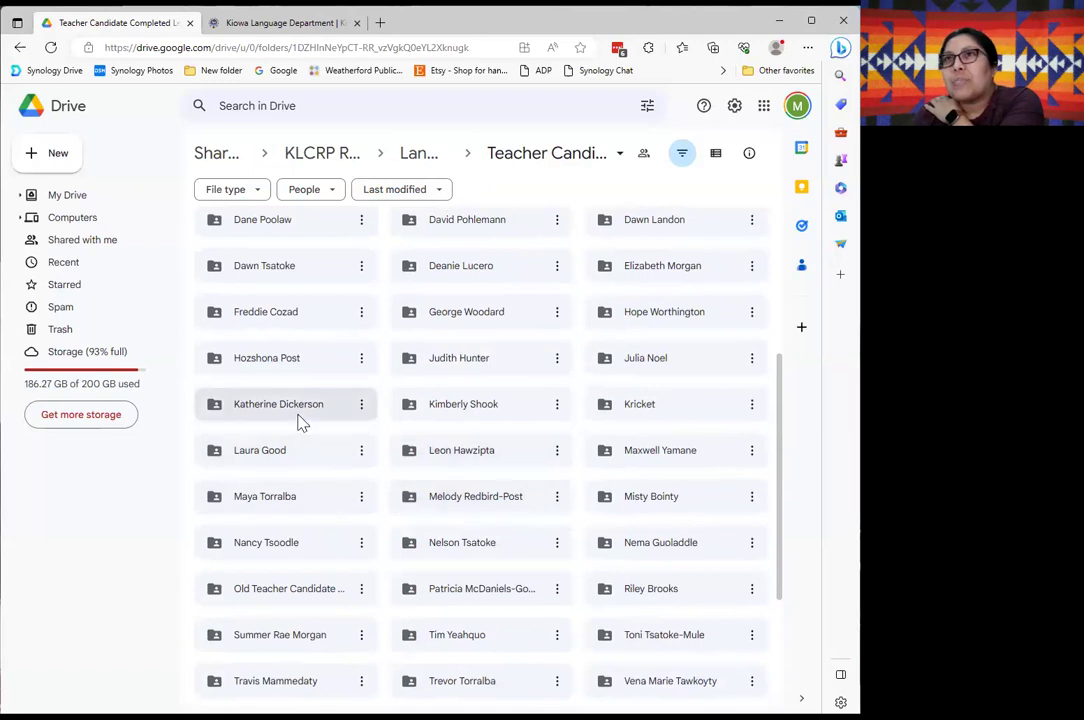
double_click(291, 412)
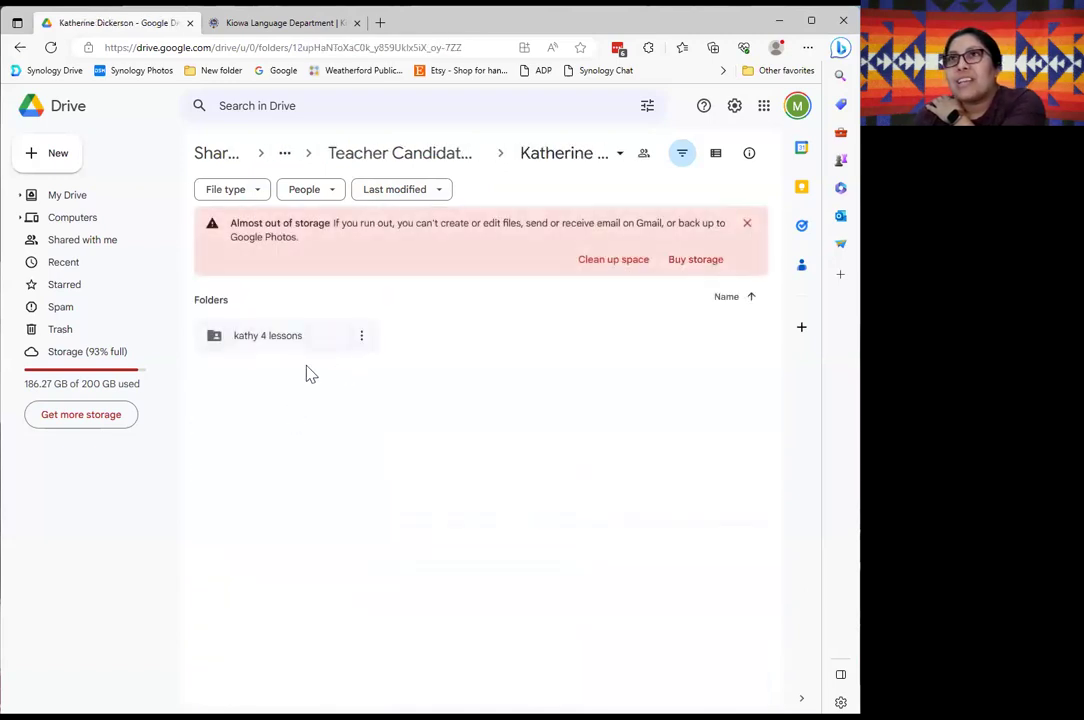
double_click(256, 337)
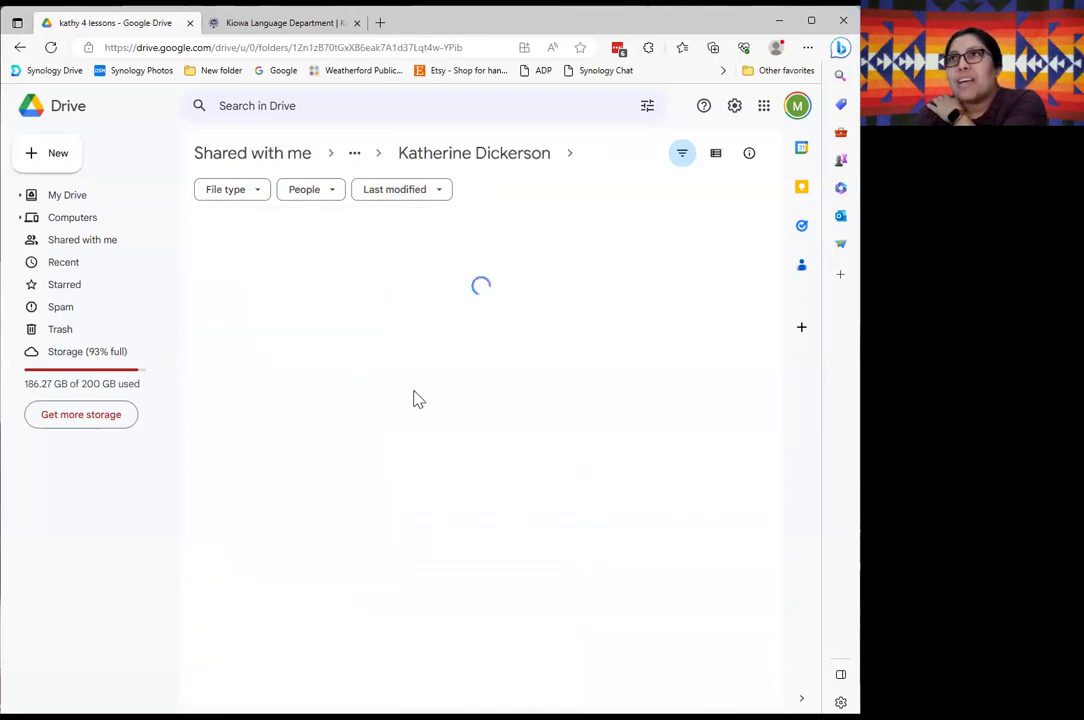
scroll(362, 492, "down", 4)
scroll(380, 544, "up", 4)
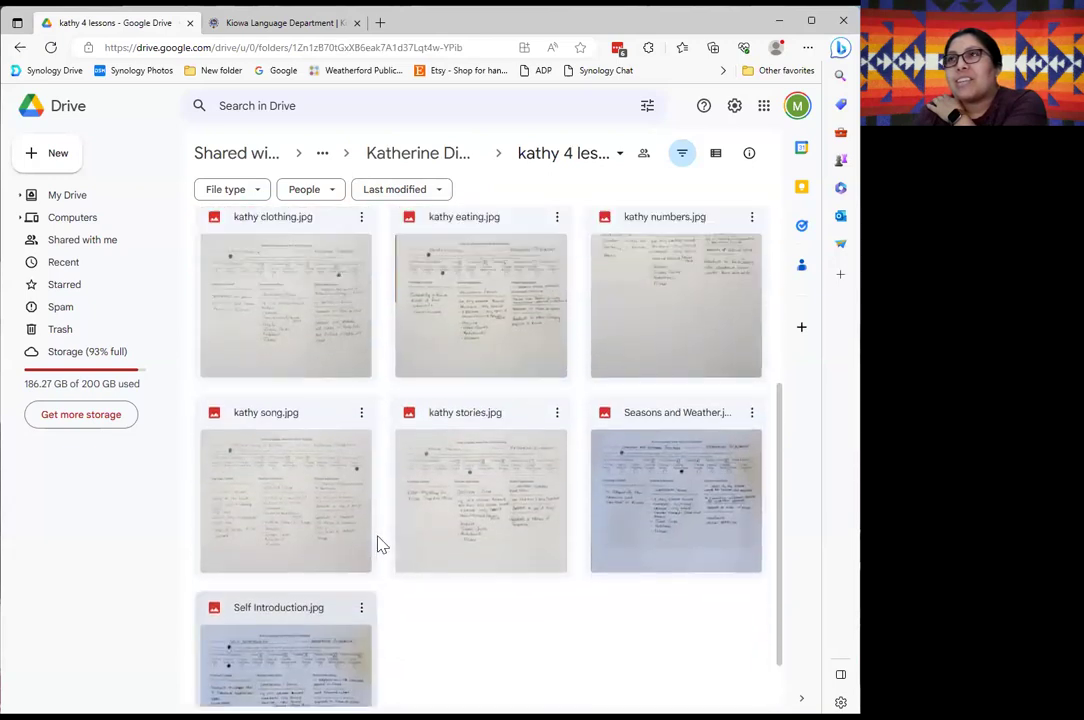
left_click(433, 158)
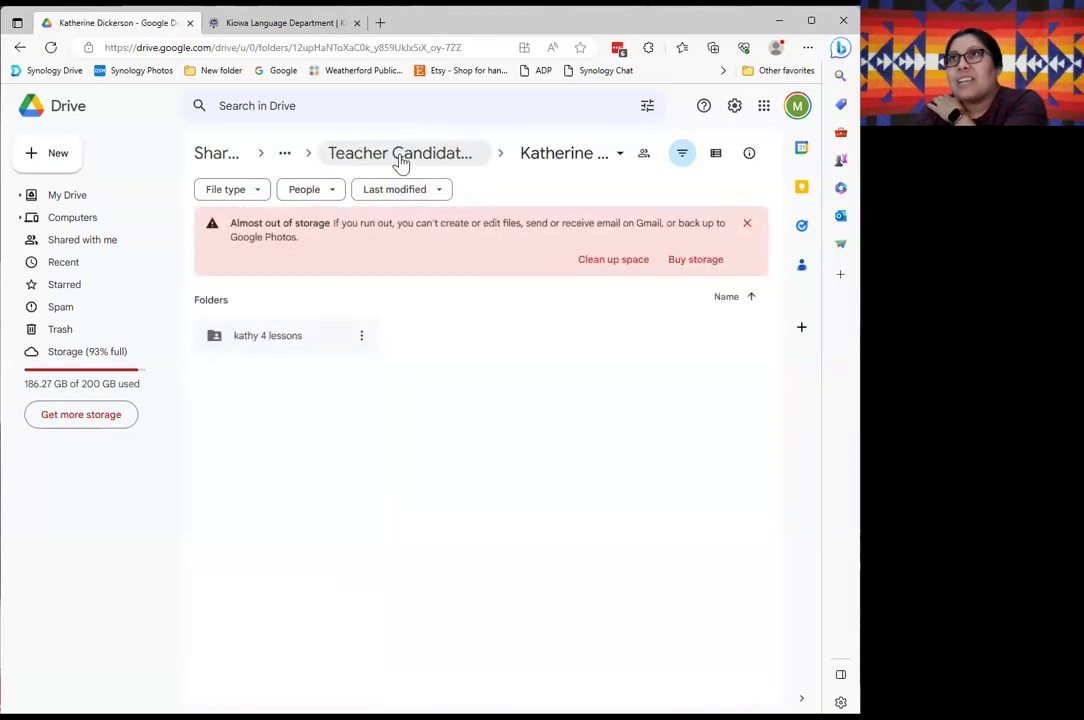
left_click(427, 158)
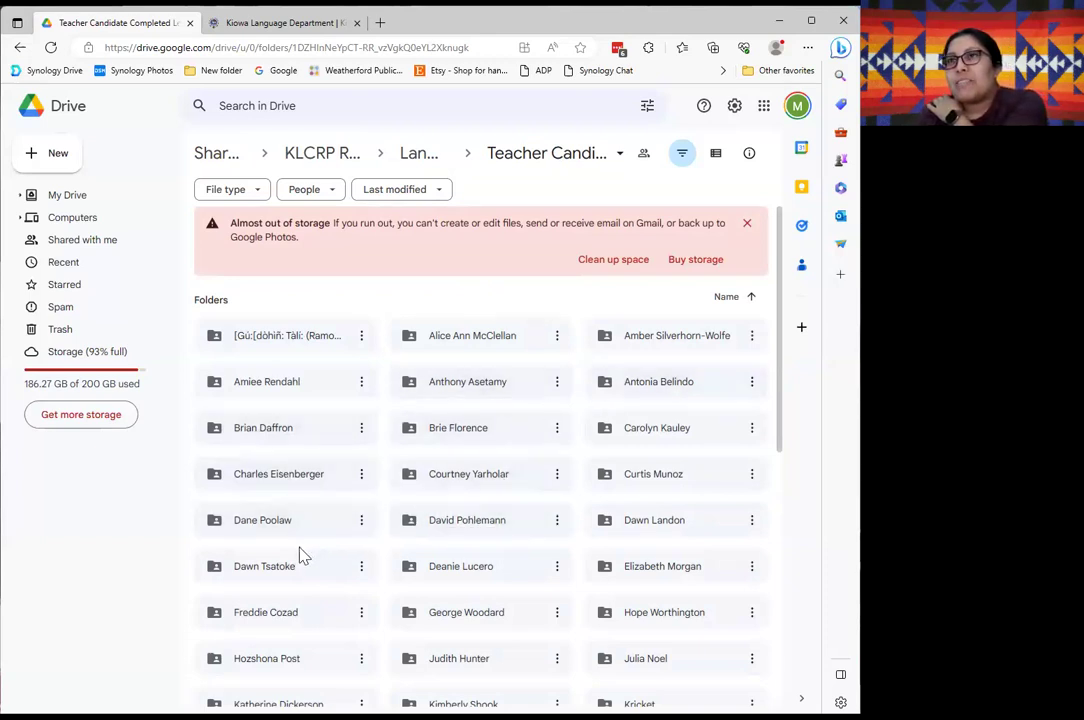
scroll(586, 563, "down", 4)
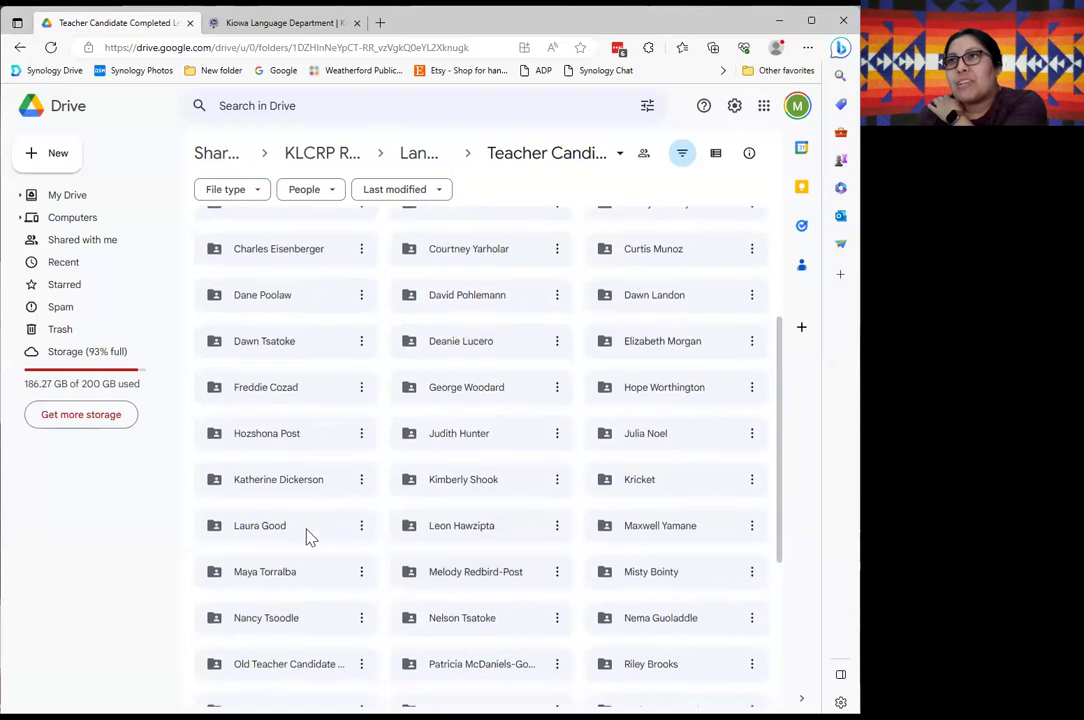
scroll(405, 519, "down", 3)
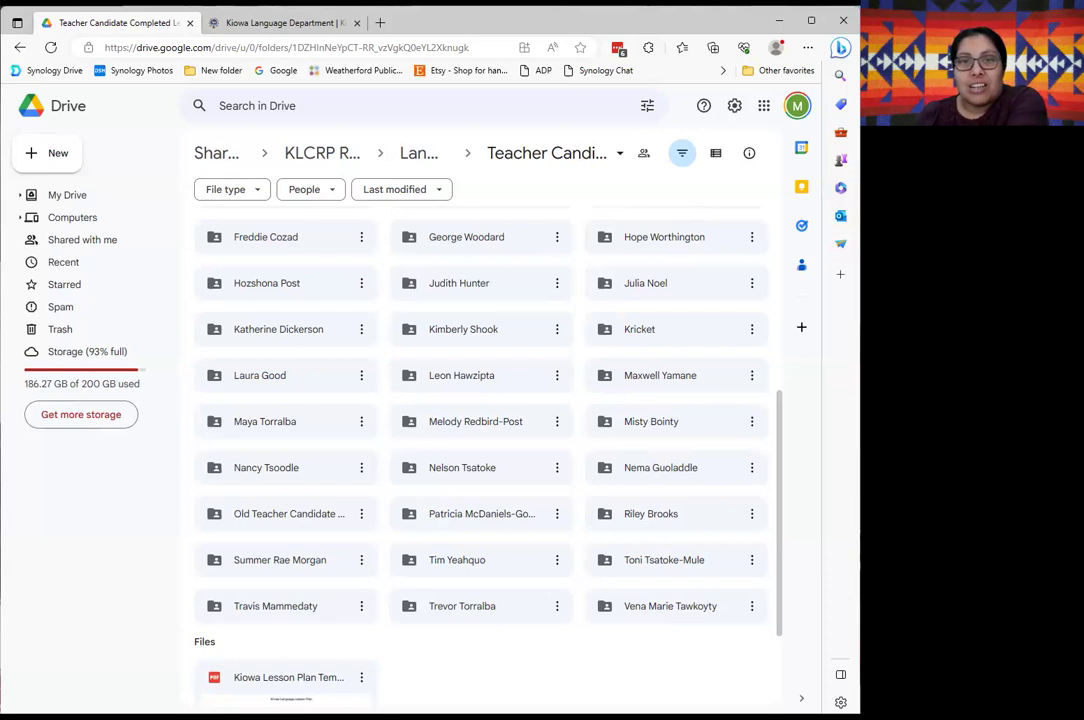
scroll(404, 515, "up", 5)
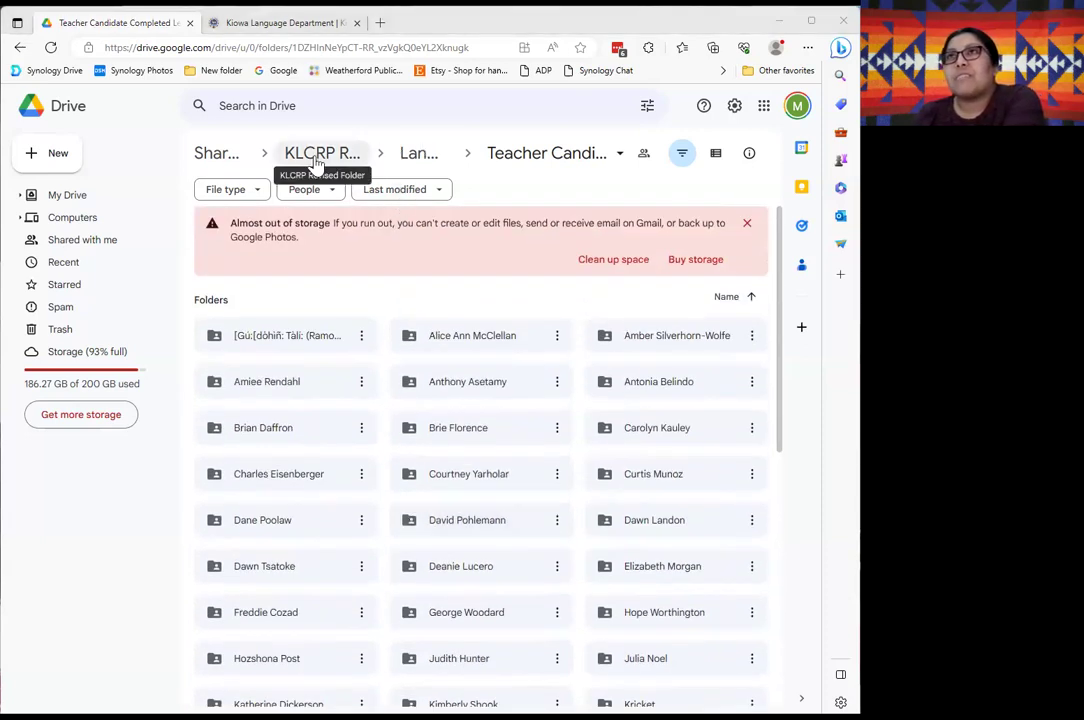
Search Drive for 'revis', open KLCRP Revised Folder, then its Language Files folder.
left_click(226, 157)
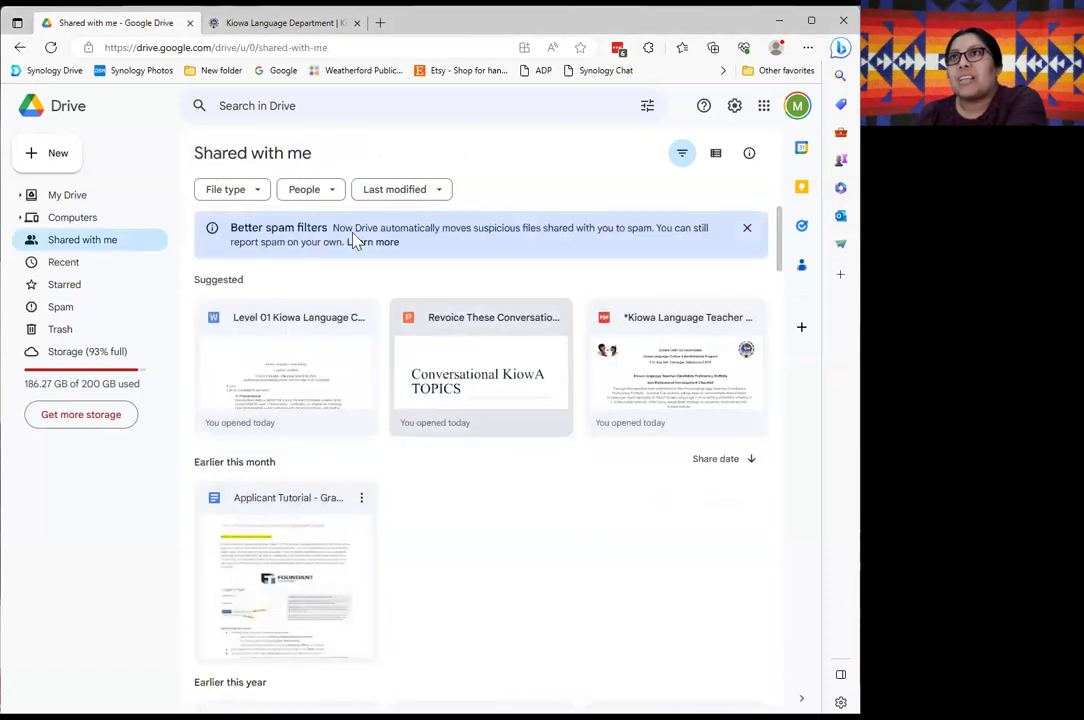
left_click(267, 106)
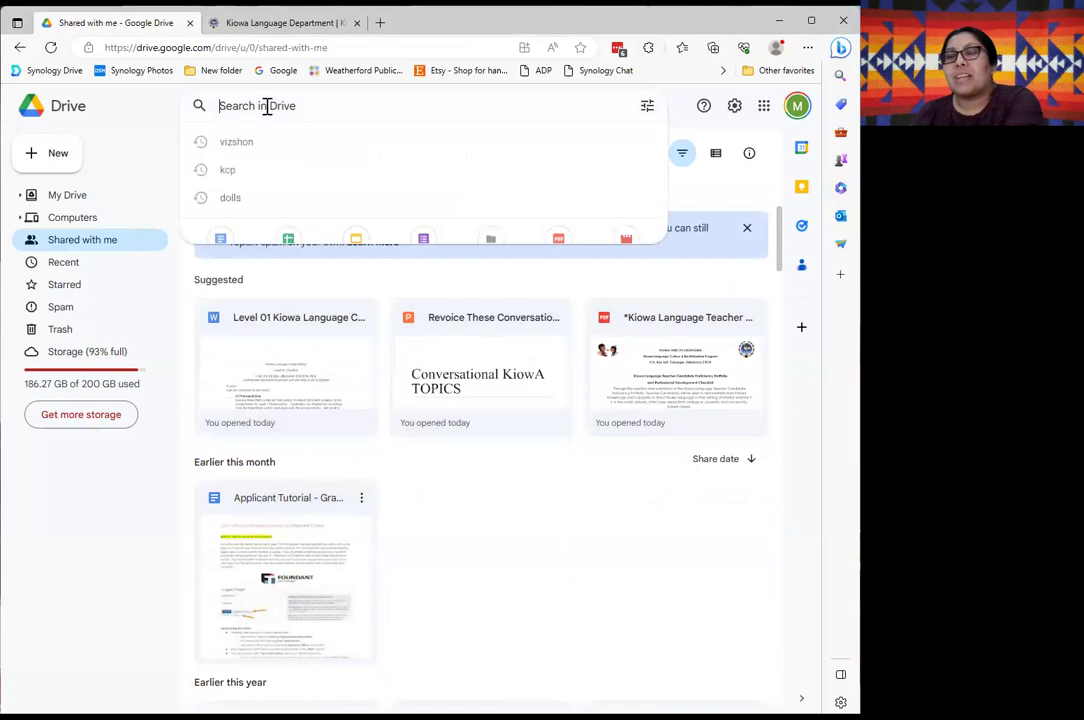
type("revis")
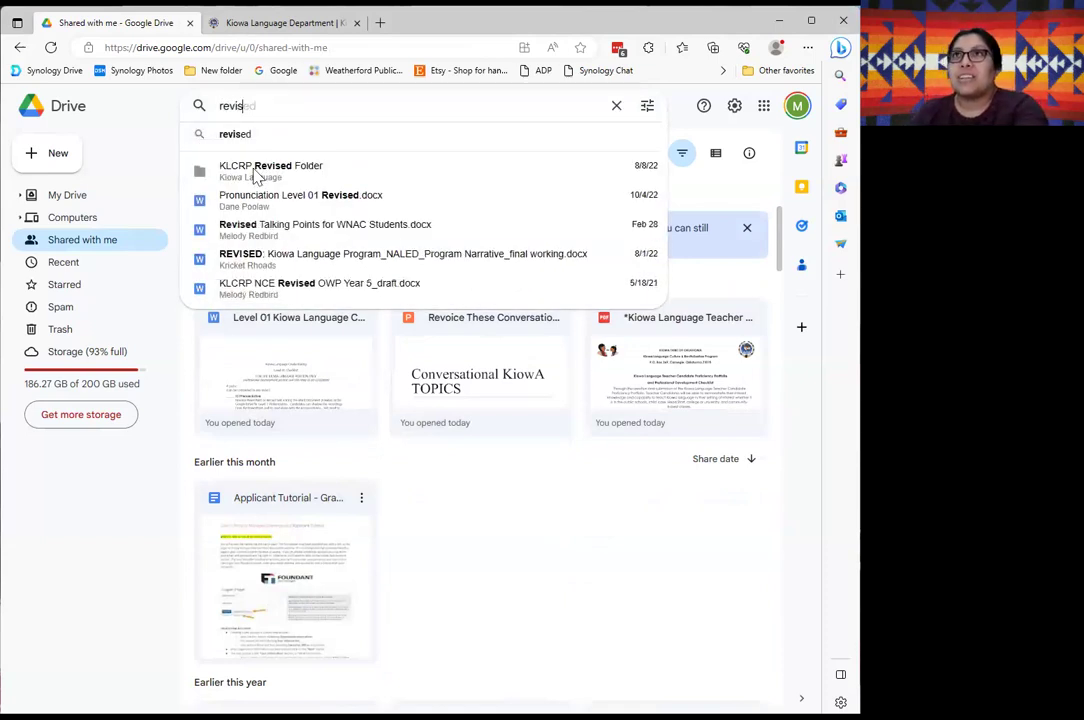
left_click(255, 172)
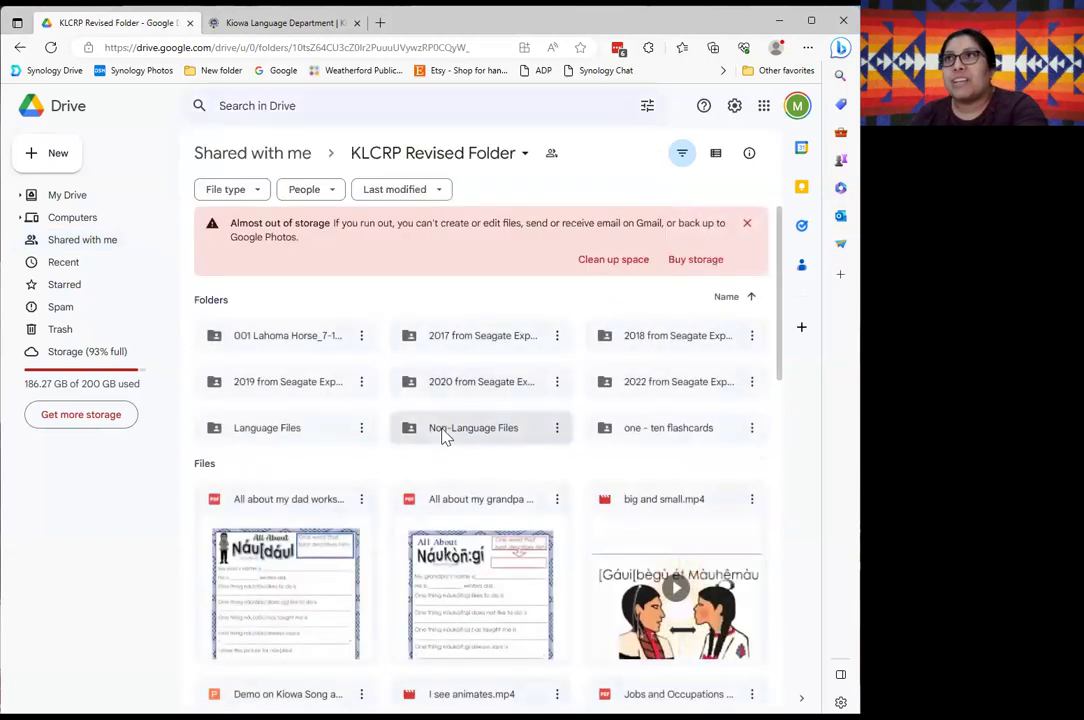
left_click(289, 431)
double_click(289, 431)
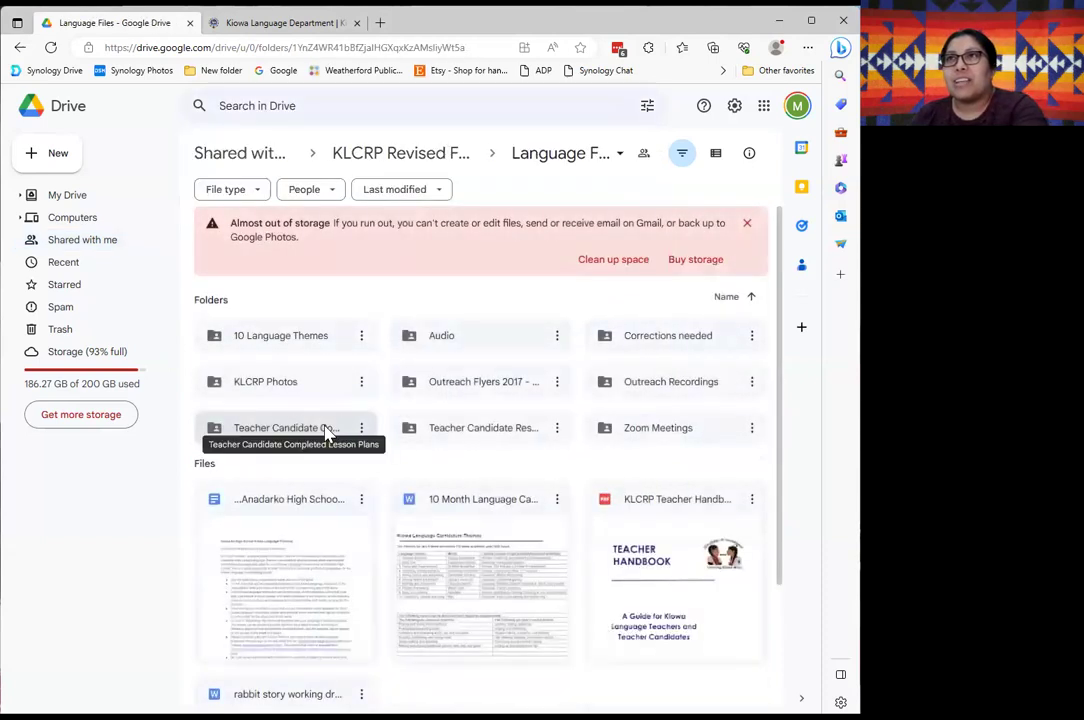
Open Teacher Candidate Completed Lesson Plans, then the receiving candidate's folder of Kiowa lesson files.
double_click(300, 430)
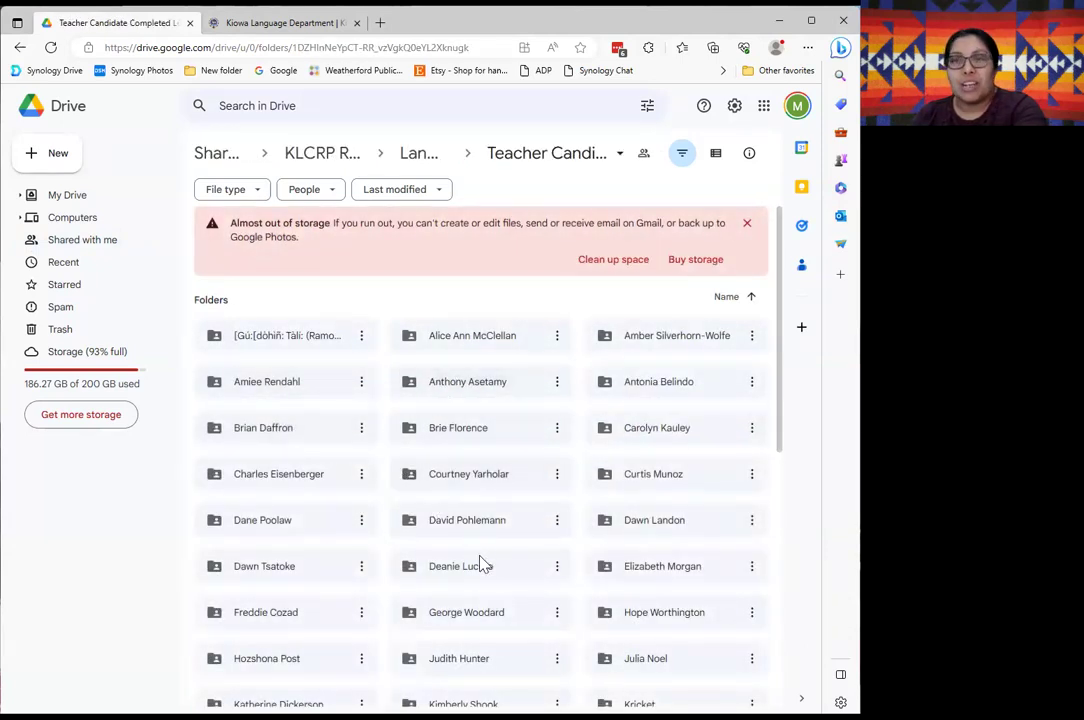
scroll(490, 570, "down", 2)
scroll(489, 595, "down", 1)
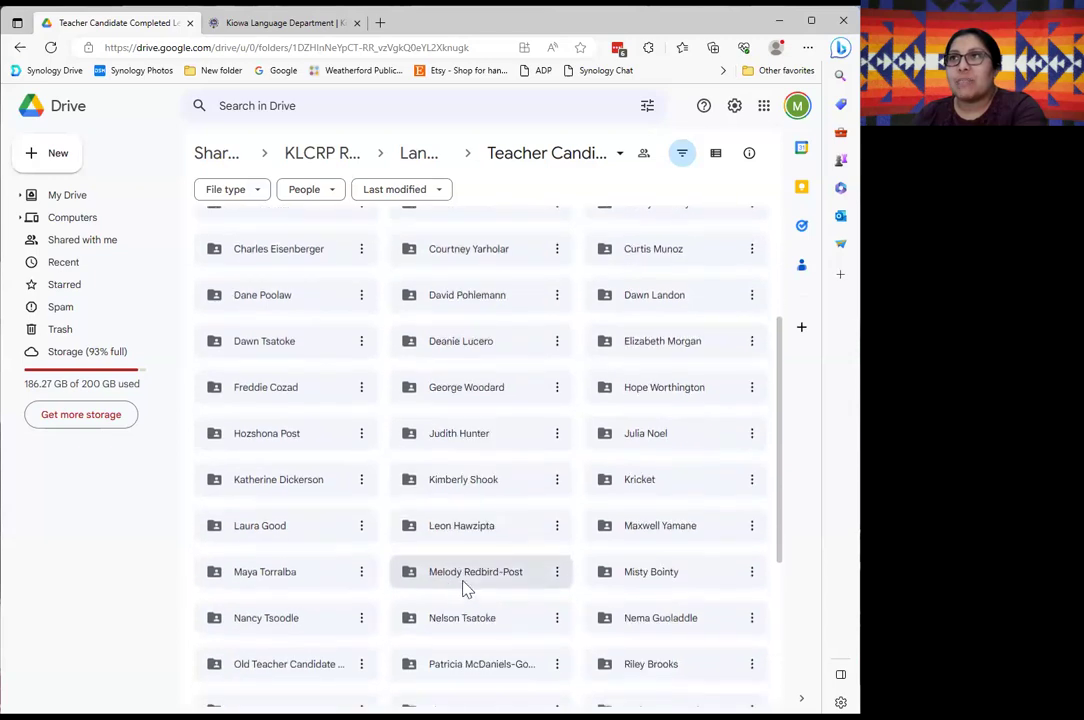
double_click(463, 572)
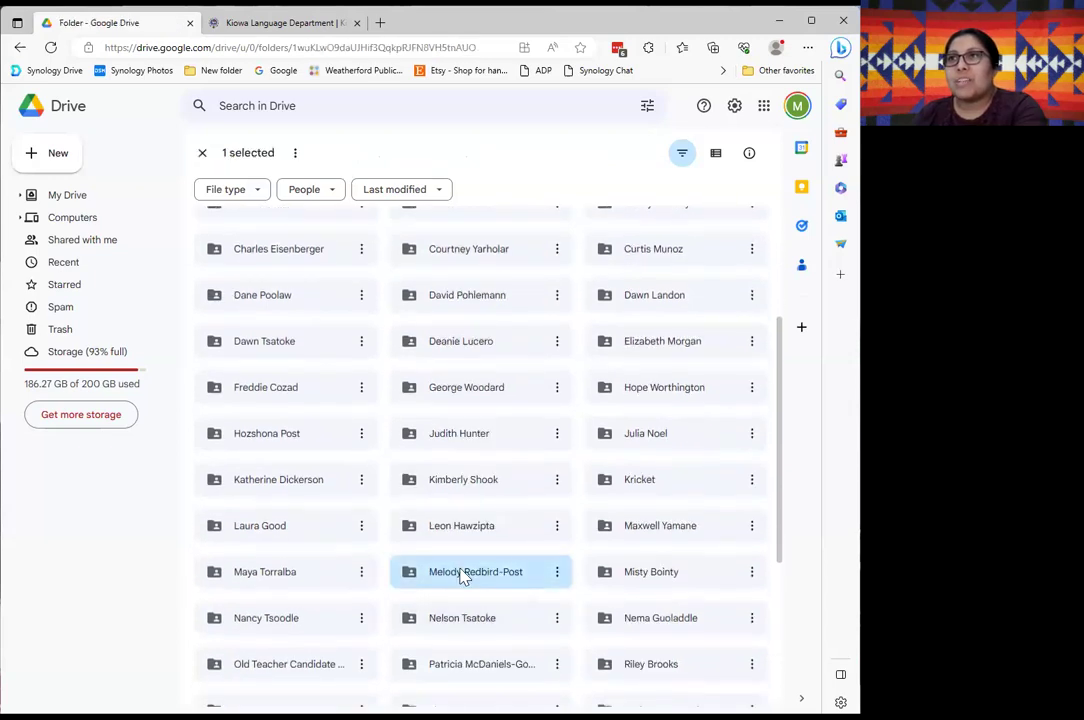
scroll(423, 470, "down", 5)
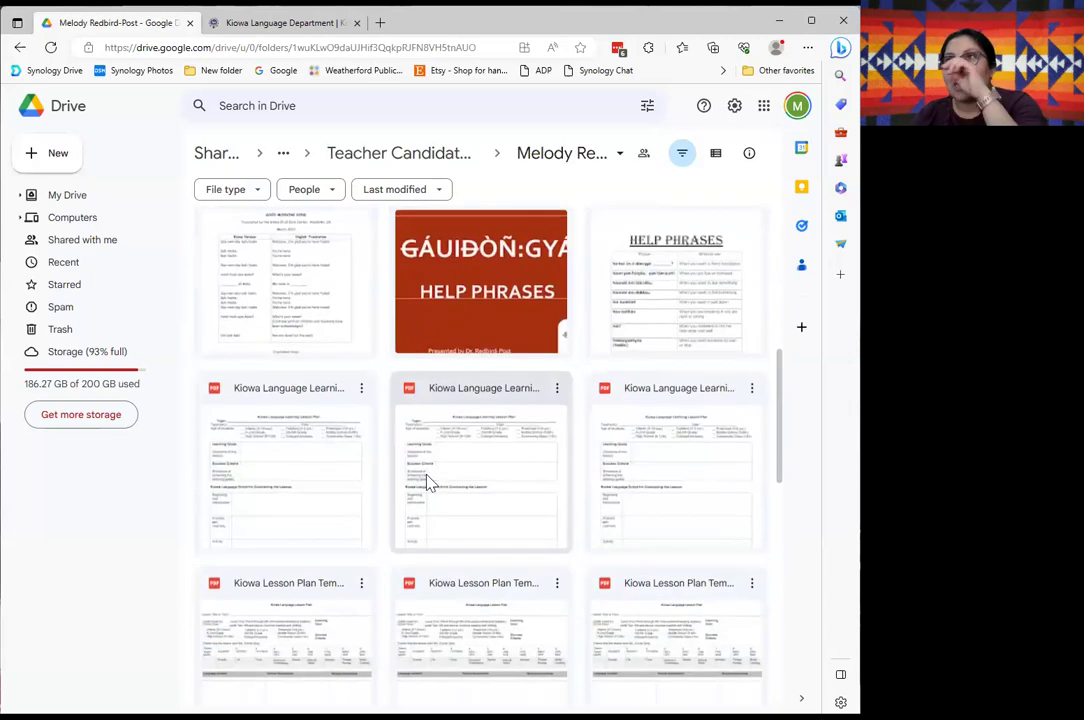
scroll(430, 485, "down", 2)
scroll(428, 485, "up", 5)
scroll(428, 485, "up", 5)
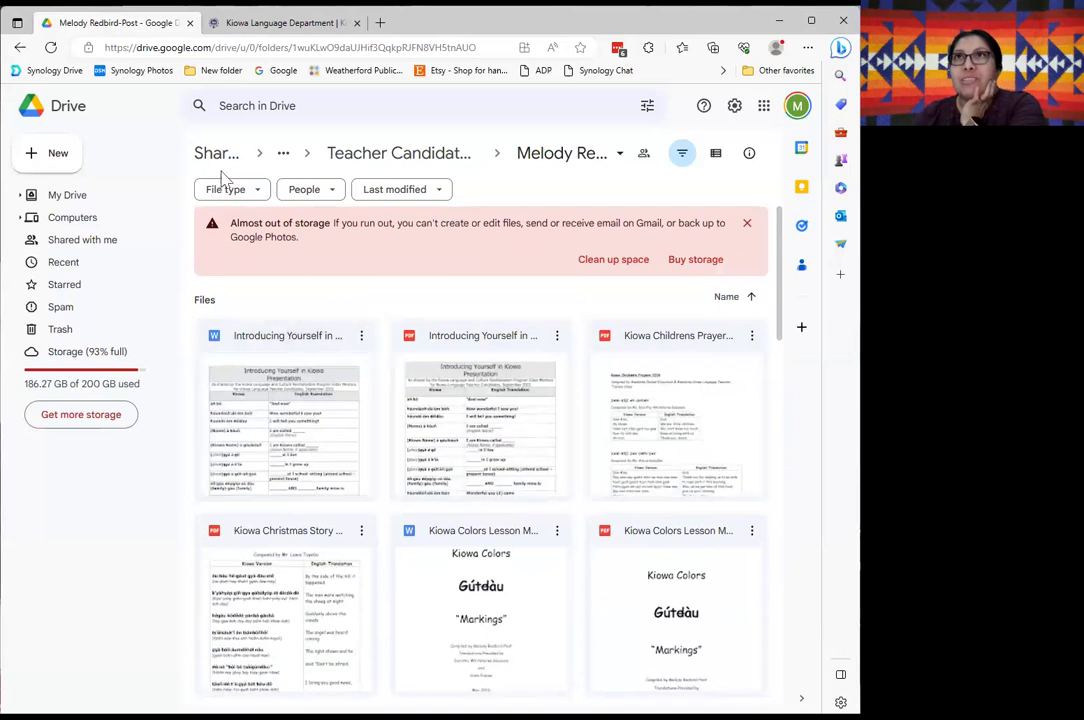
Upload the Lesson1 lesson plan PDF from LearnKiowa.org 2022 > 0-1 YearOlds > Lesson 1.
left_click(60, 156)
left_click(73, 187)
scroll(230, 250, "down", 7)
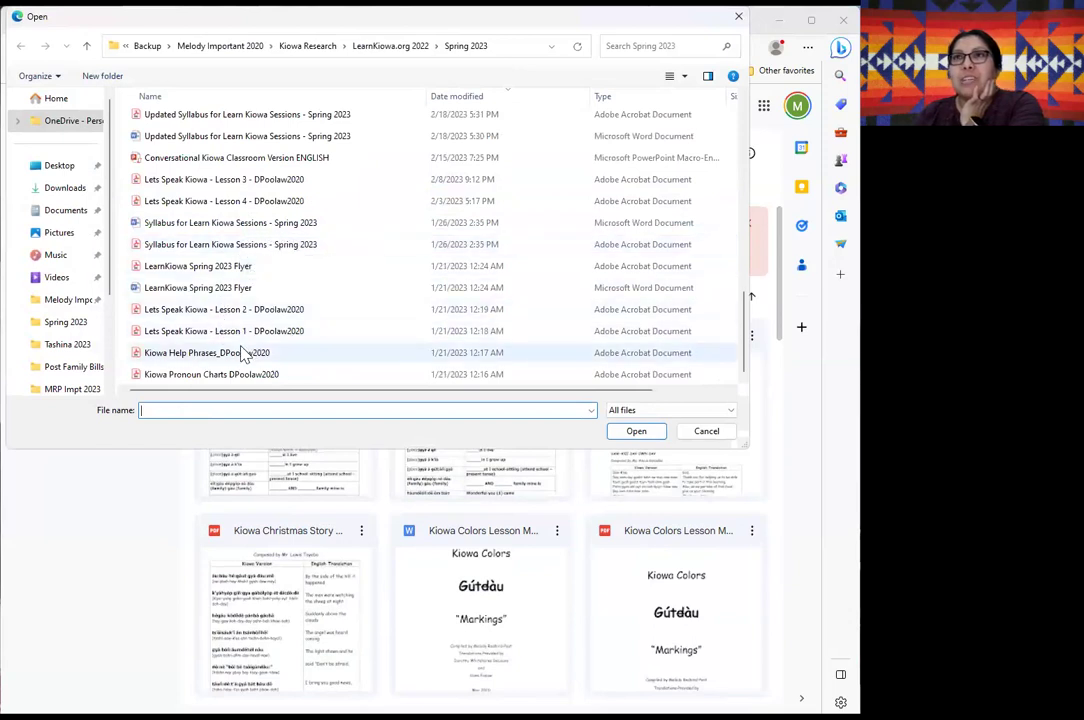
scroll(245, 357, "up", 8)
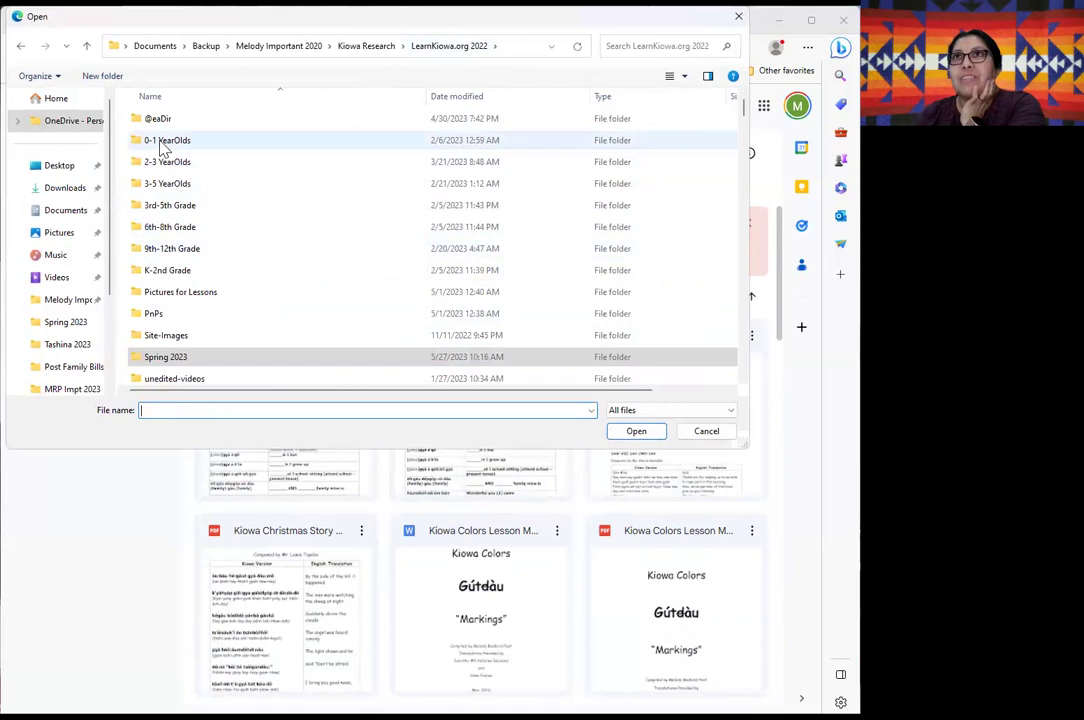
left_click(160, 143)
double_click(163, 146)
left_click(157, 145)
double_click(157, 145)
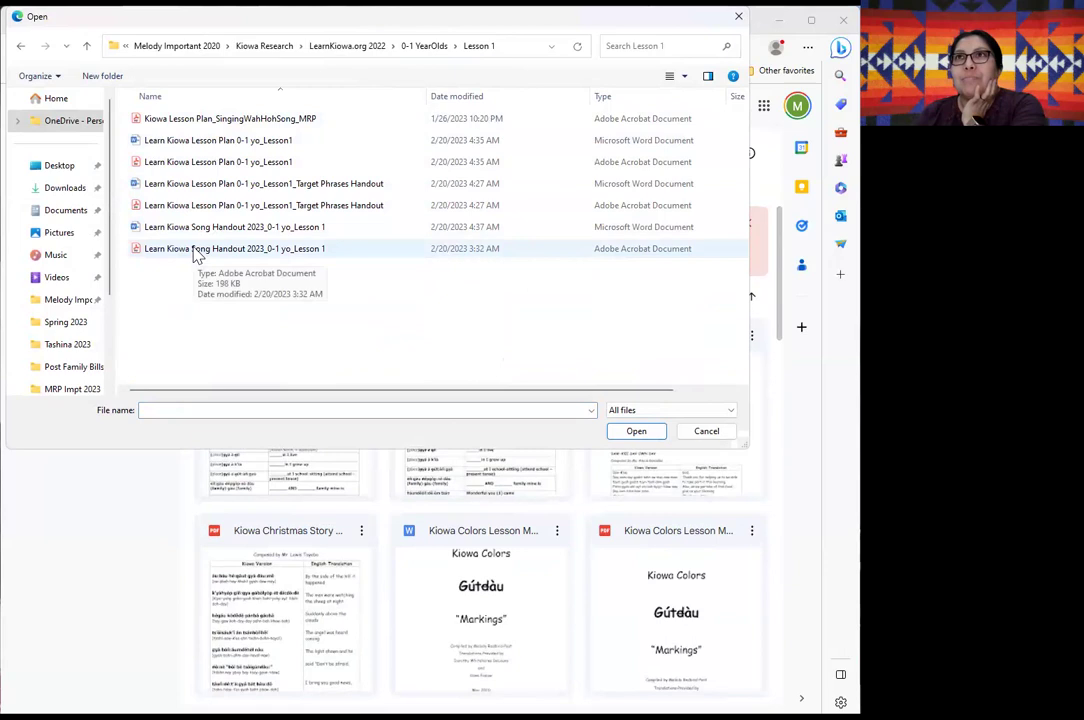
double_click(203, 165)
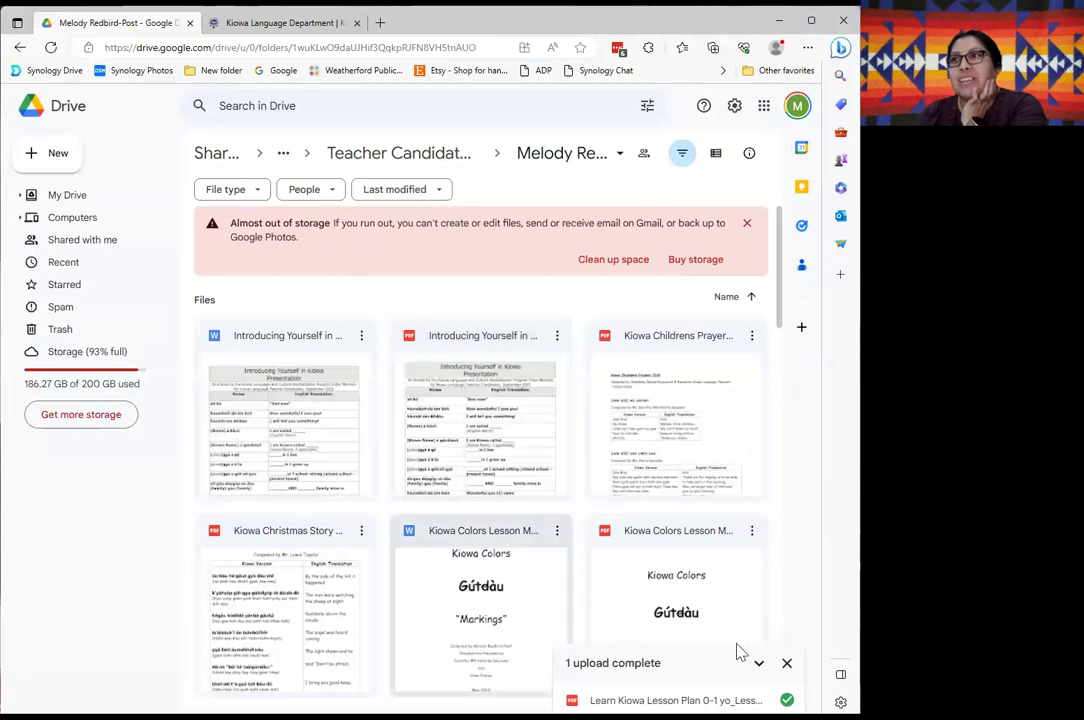
Dismiss the upload completion notice and scroll through the candidate's files.
left_click(786, 663)
scroll(570, 505, "down", 10)
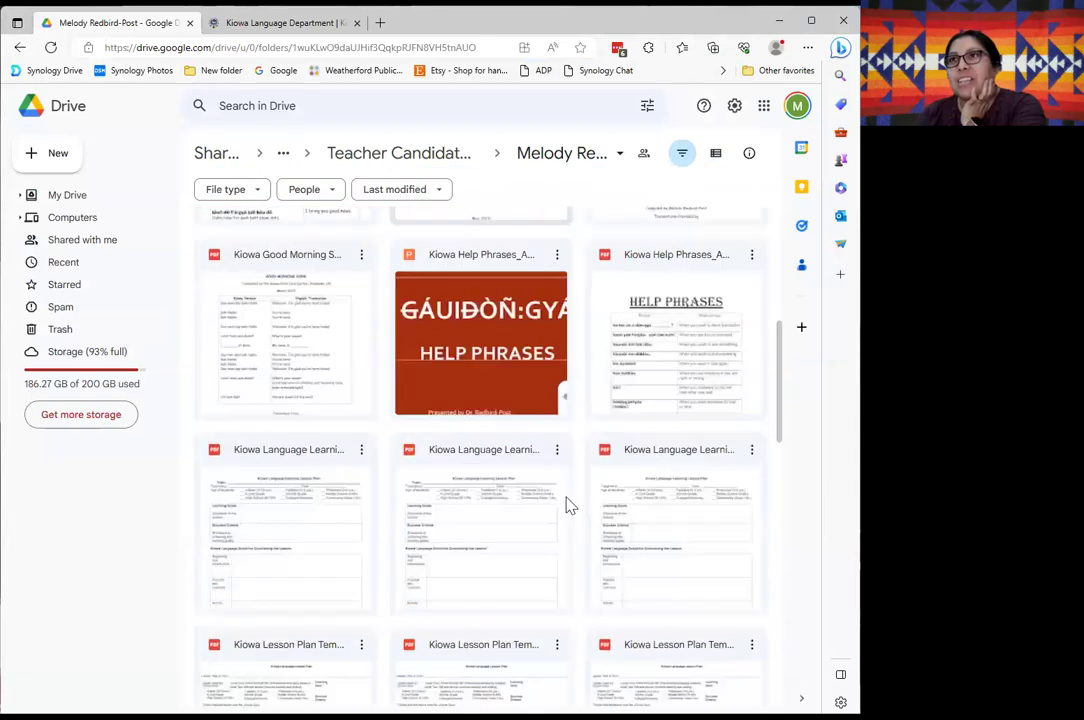
scroll(555, 516, "down", 3)
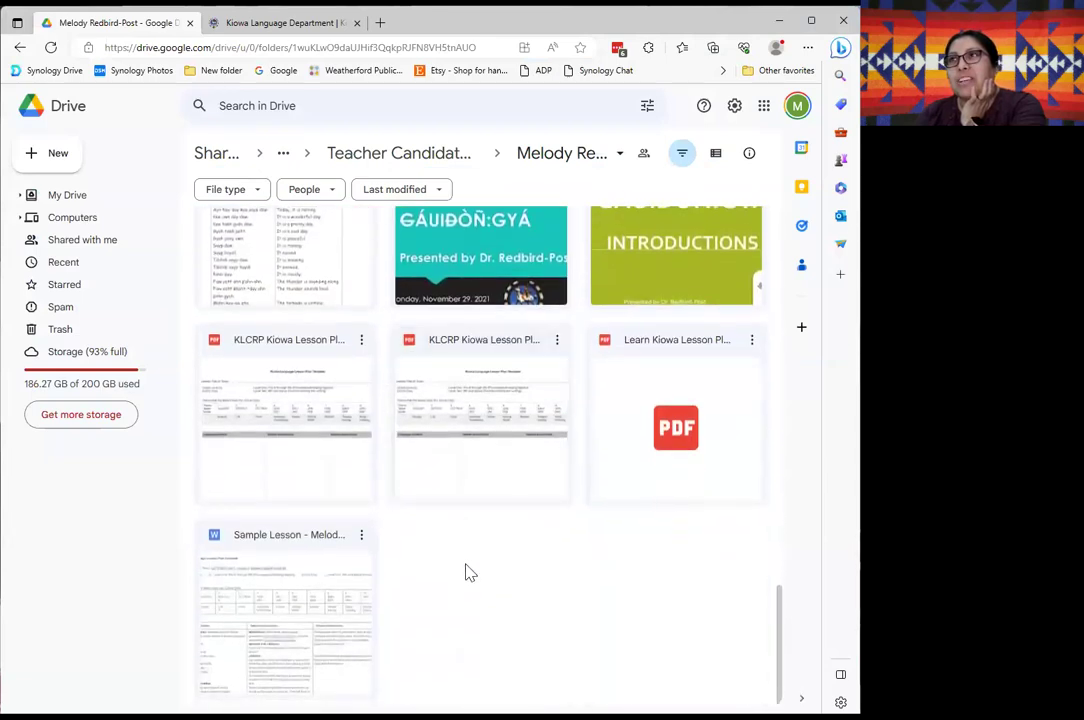
scroll(466, 571, "up", 1)
scroll(593, 566, "down", 1)
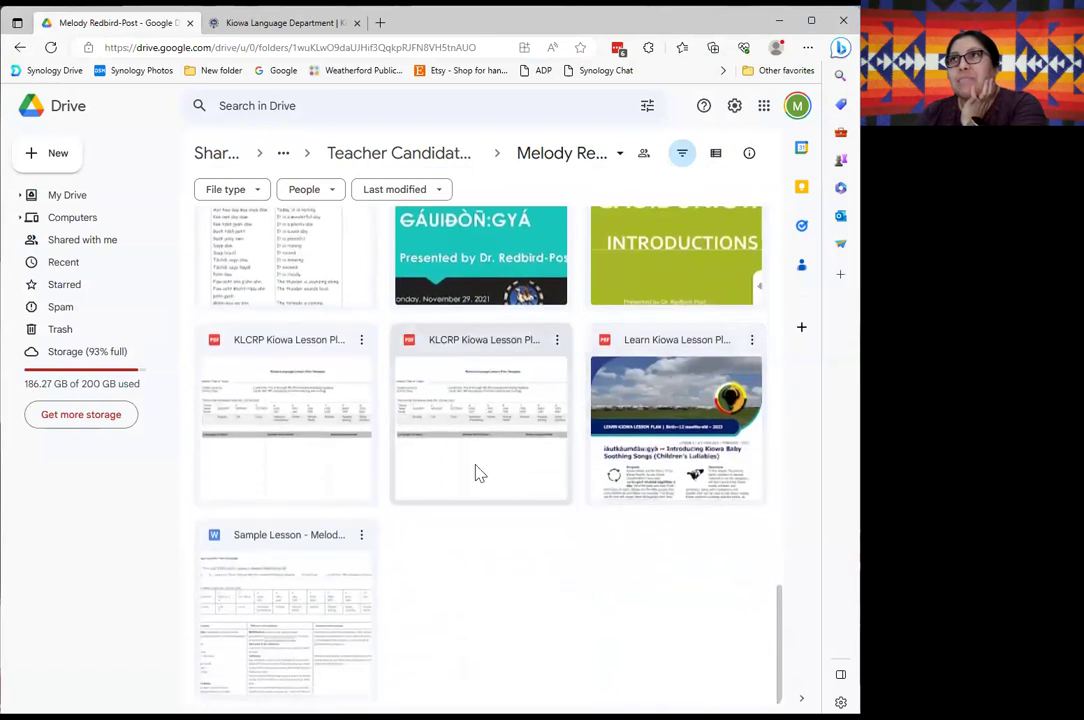
Go up to the Teacher Candidate parent folder and scroll its candidate subfolders.
left_click(419, 160)
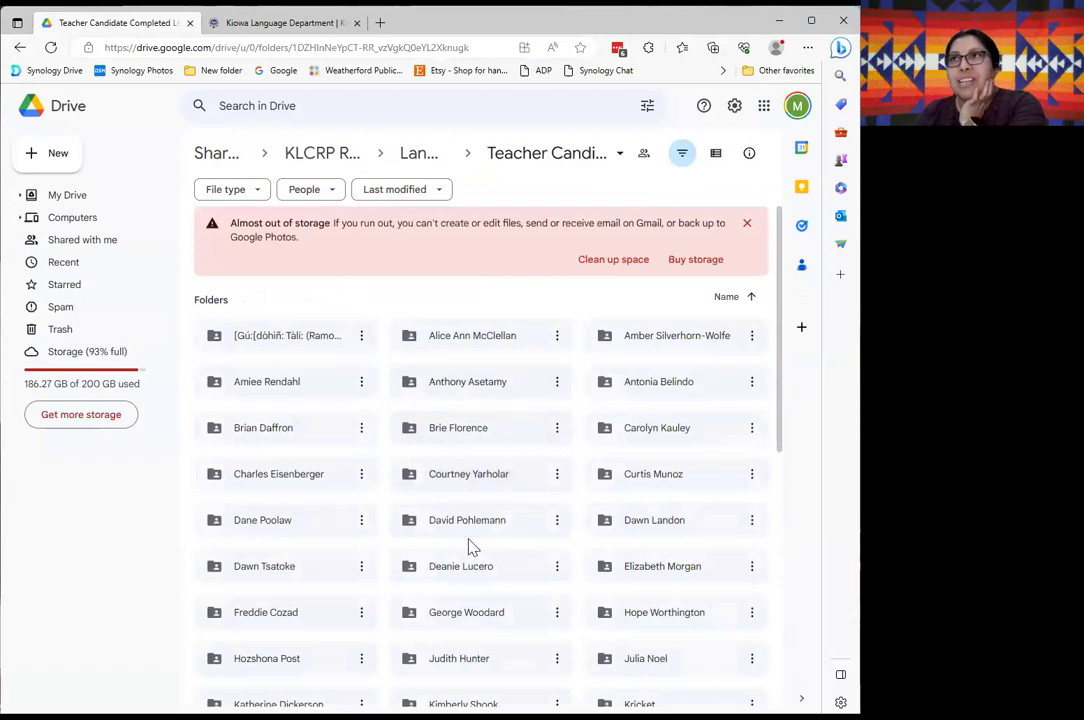
scroll(460, 561, "down", 5)
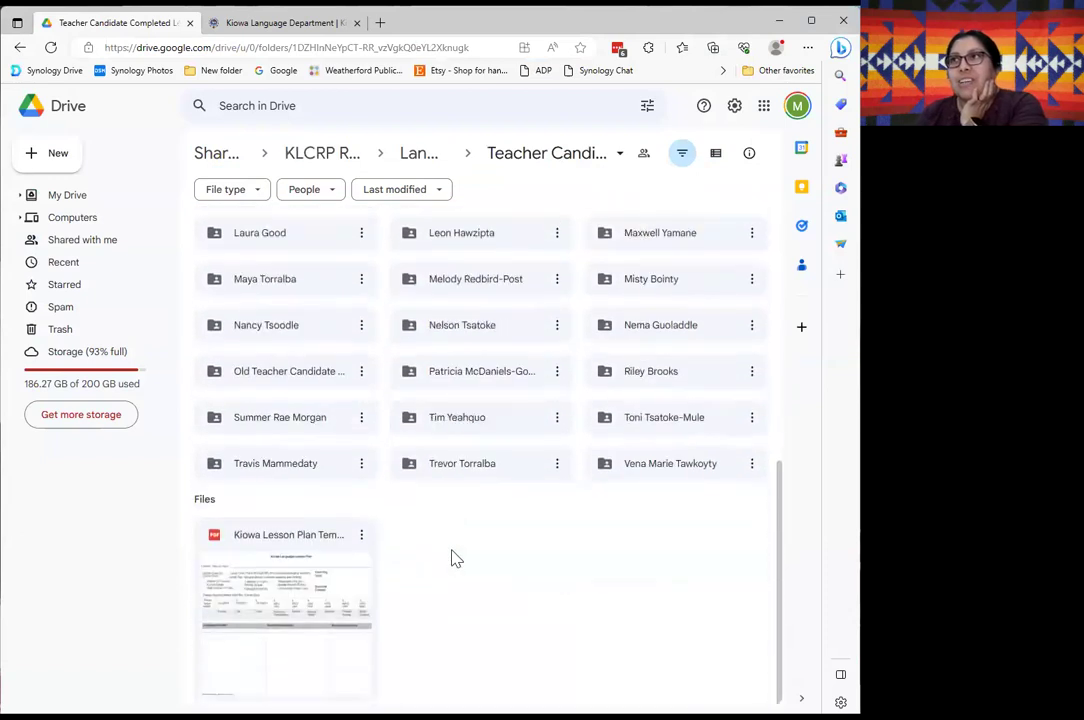
scroll(455, 559, "up", 1)
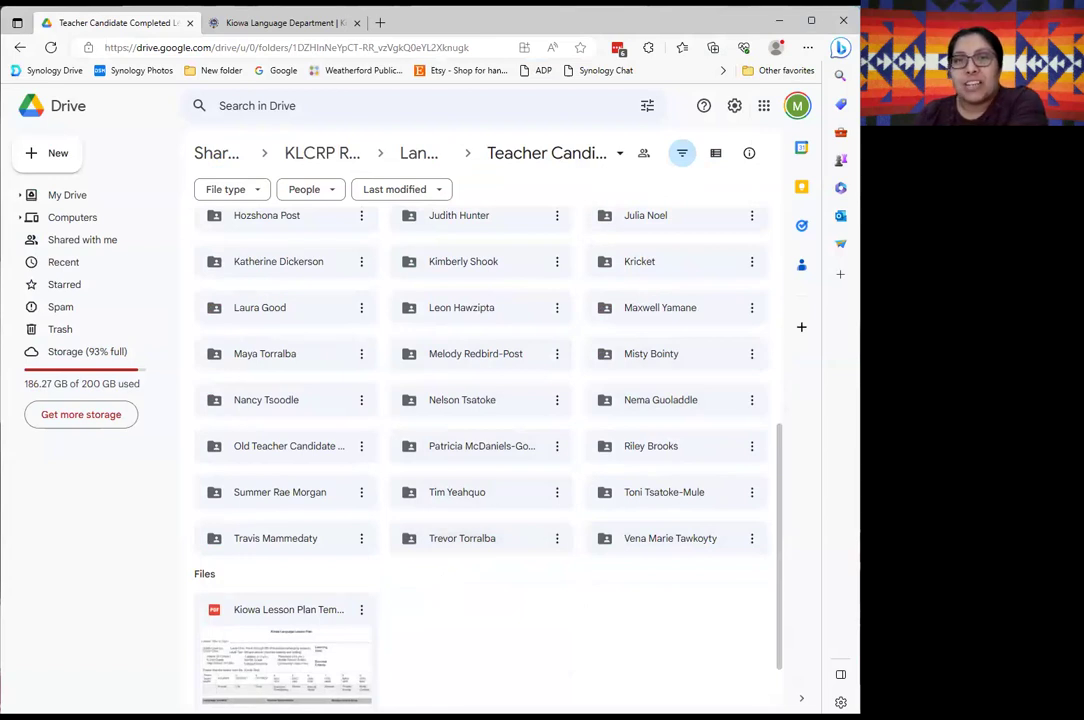
scroll(520, 614, "up", 5)
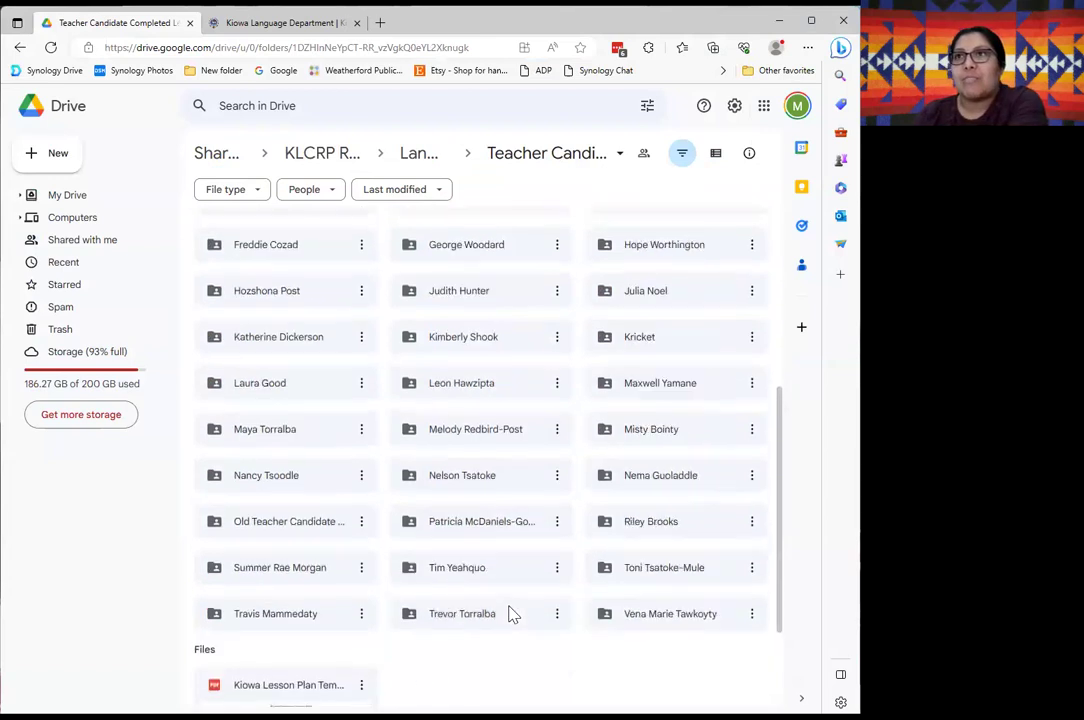
scroll(468, 480, "up", 1)
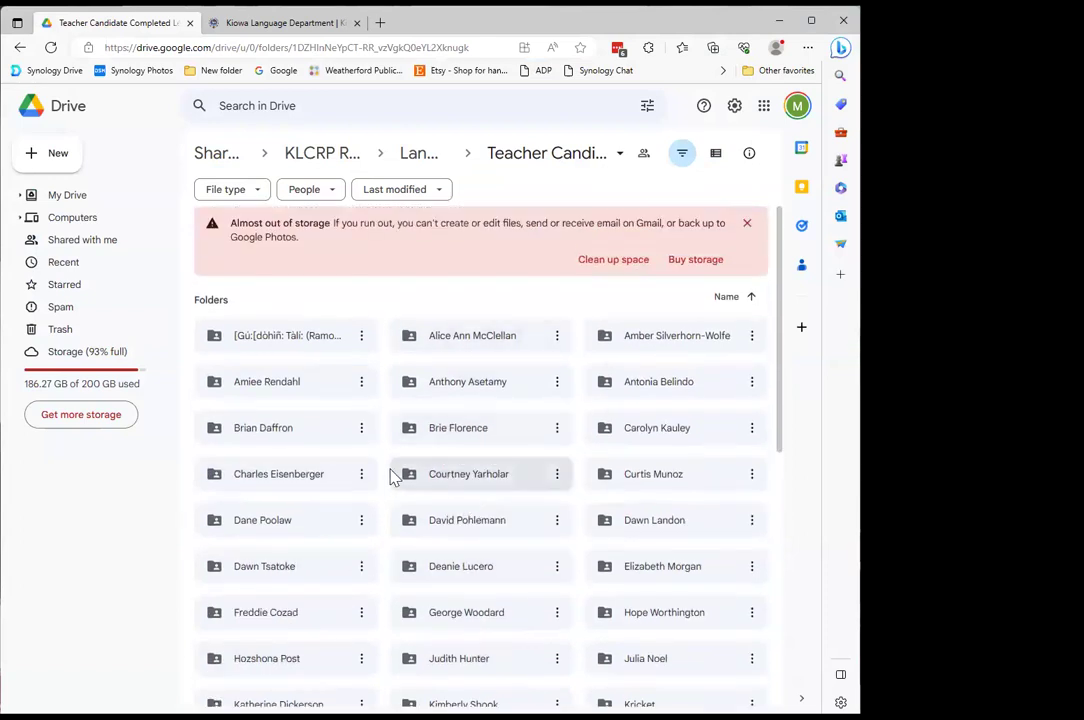
Browse the Kiowa Language Department page's videos and Documents list, then close it with Ctrl+W.
left_click(285, 22)
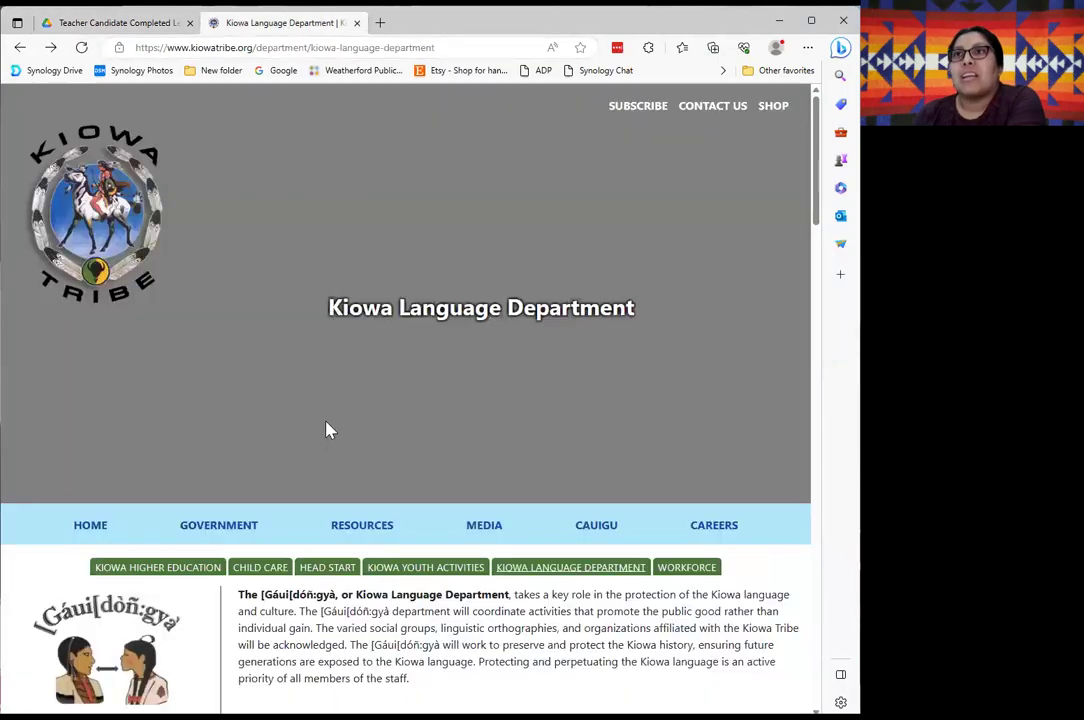
scroll(327, 428, "down", 5)
scroll(222, 480, "down", 12)
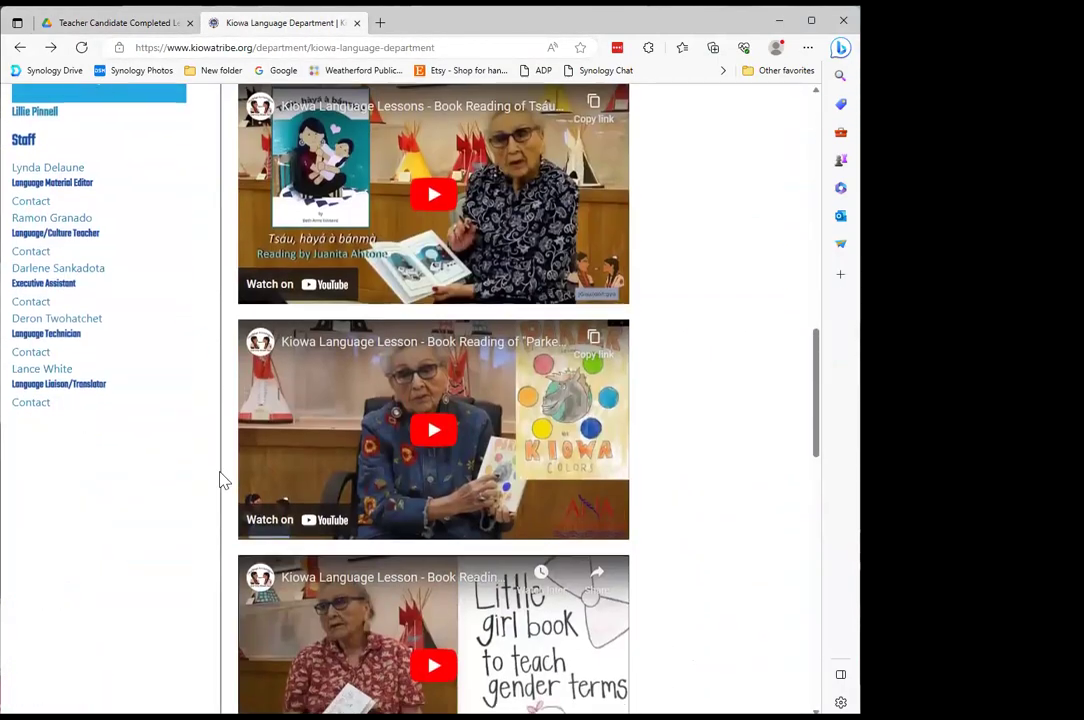
scroll(222, 480, "down", 5)
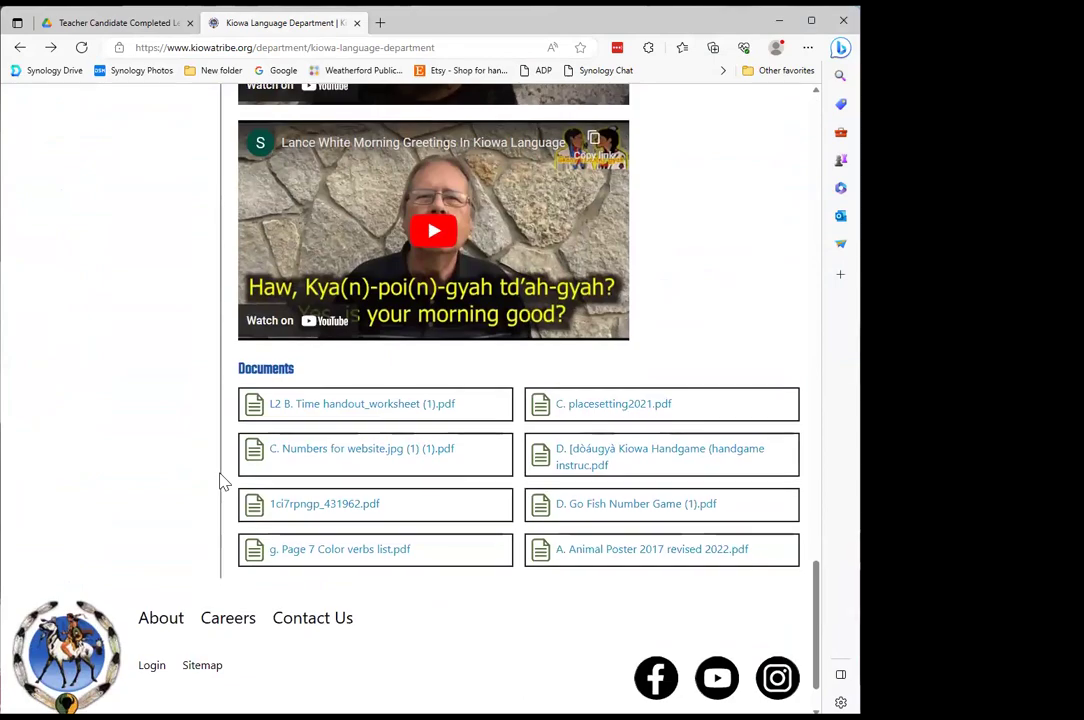
scroll(168, 575, "up", 20)
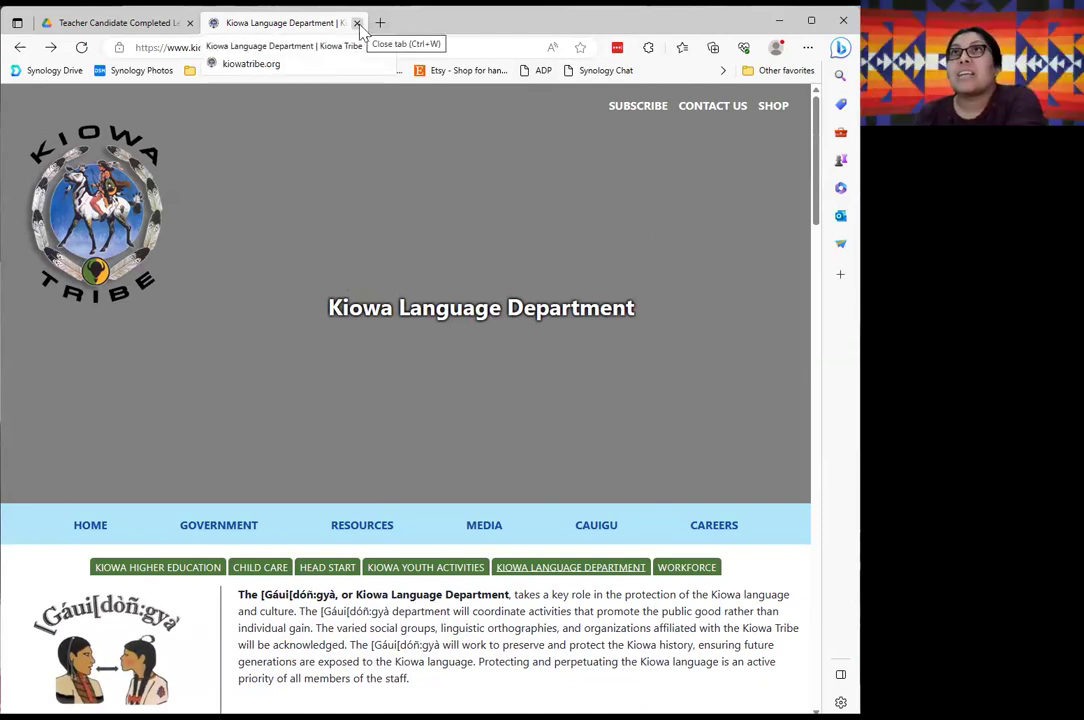
key("ctrl+w")
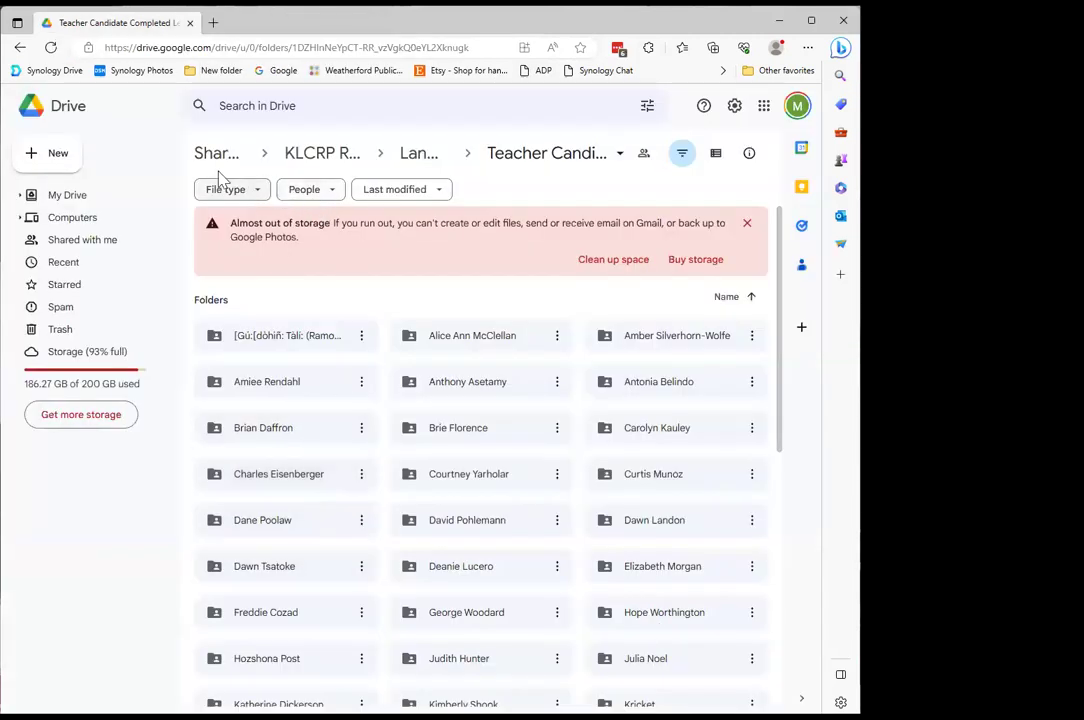
Show the Shared with me list from the Drive sidebar.
left_click(60, 242)
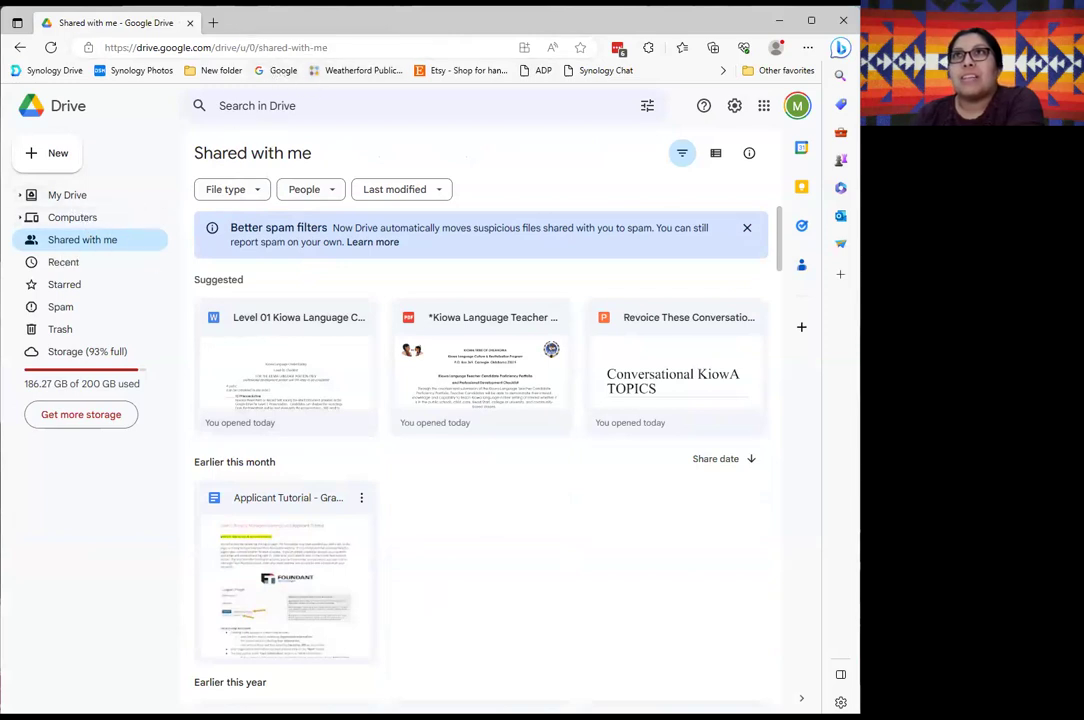
Reach the StudyStack home page in a new browser tab.
left_click(213, 30)
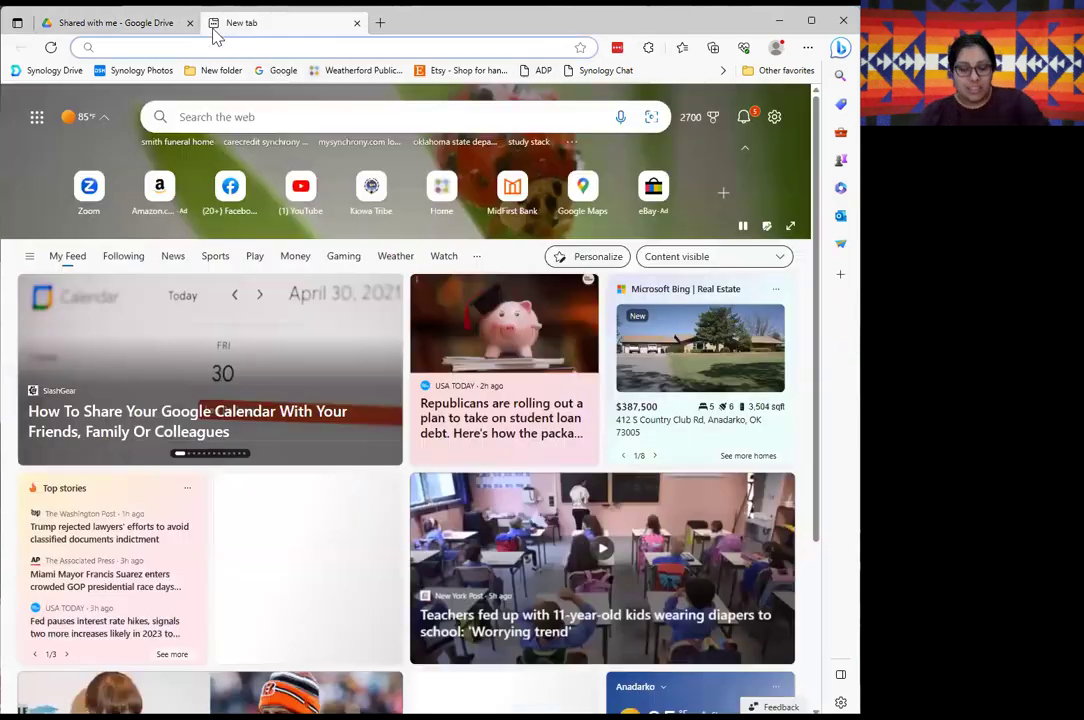
type("study")
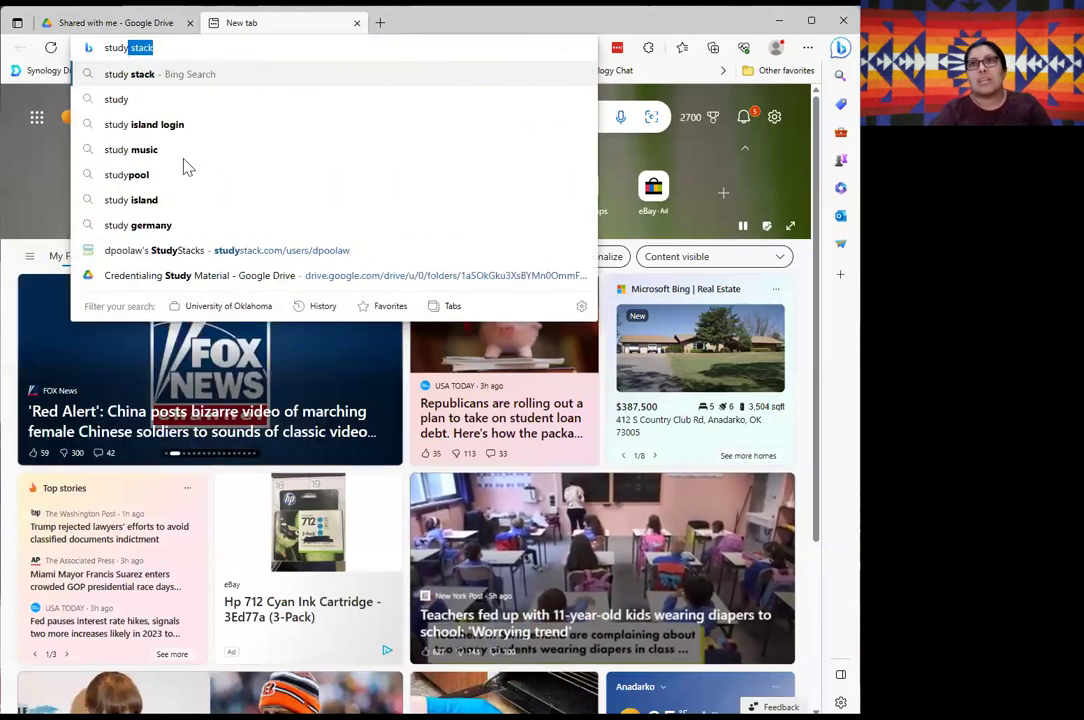
left_click(158, 254)
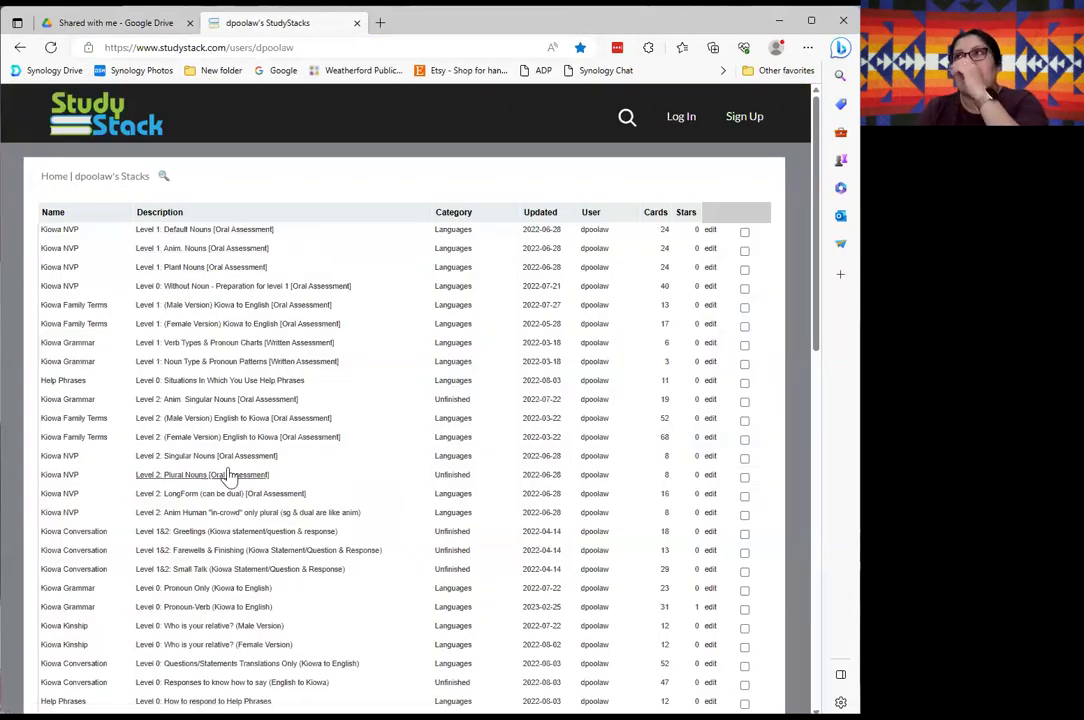
left_click(52, 177)
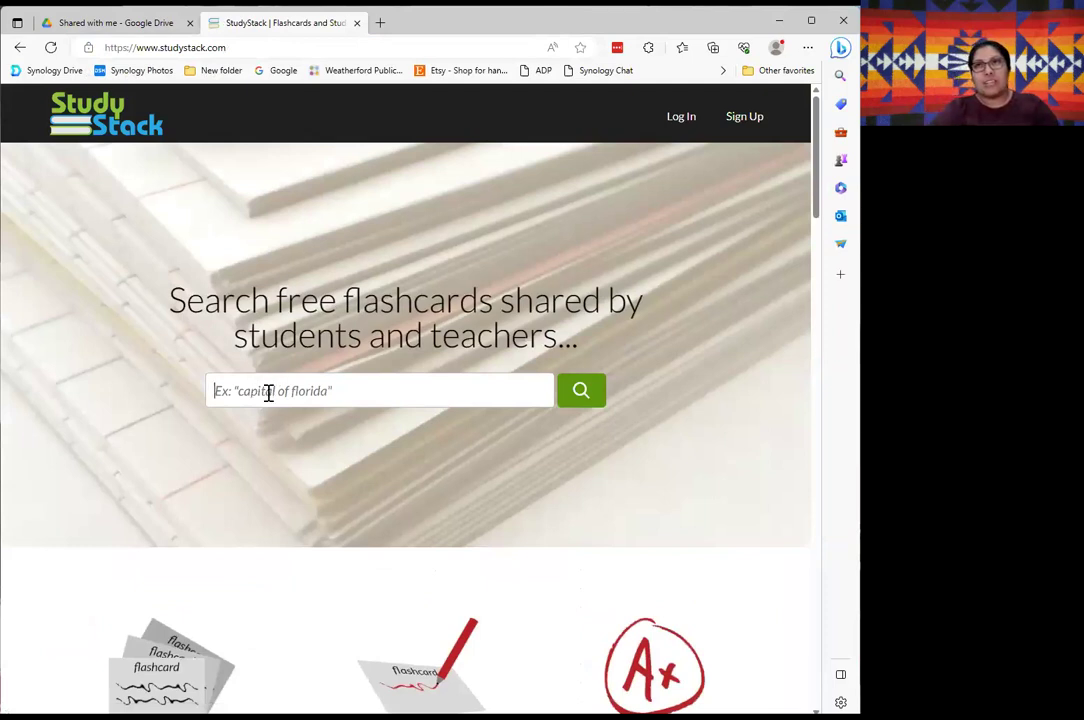
Search StudyStack for 'kiowa credentialing', then replace the query with the user's name.
left_click(269, 393)
type("kiowa credentialing")
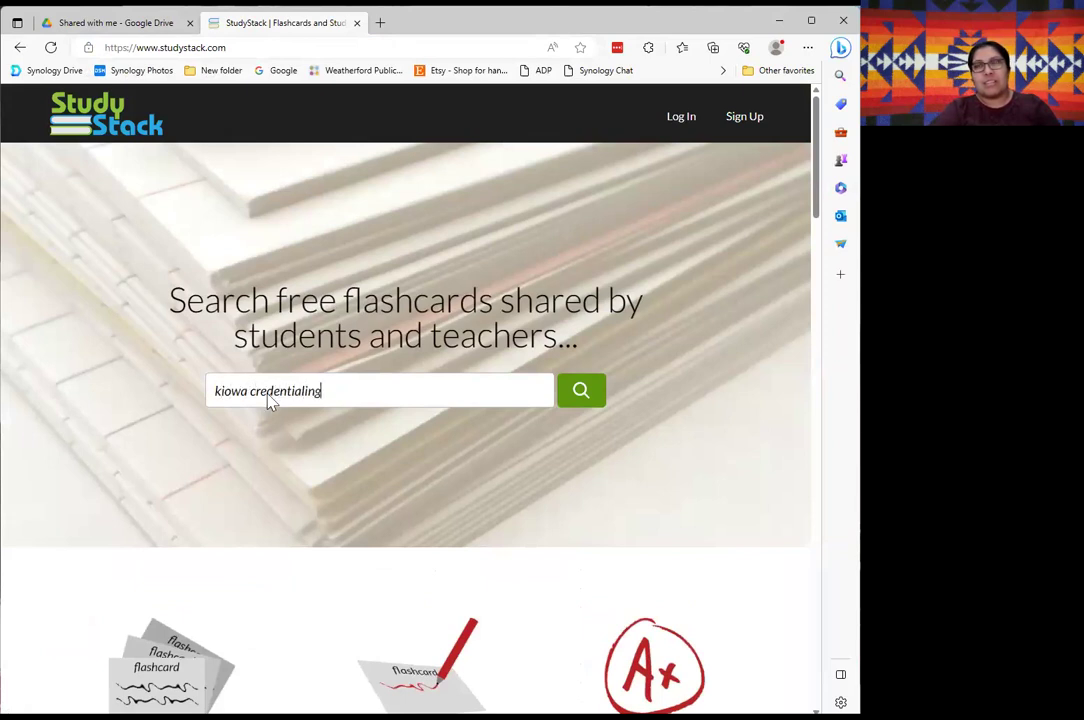
key("Return")
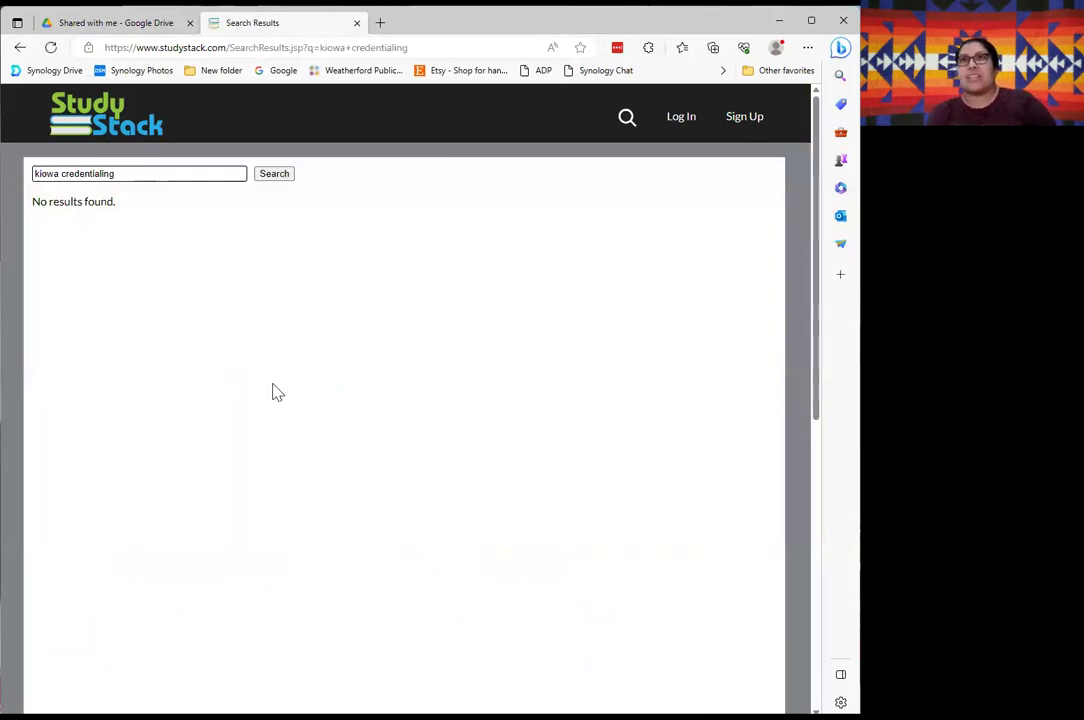
triple_click(136, 173)
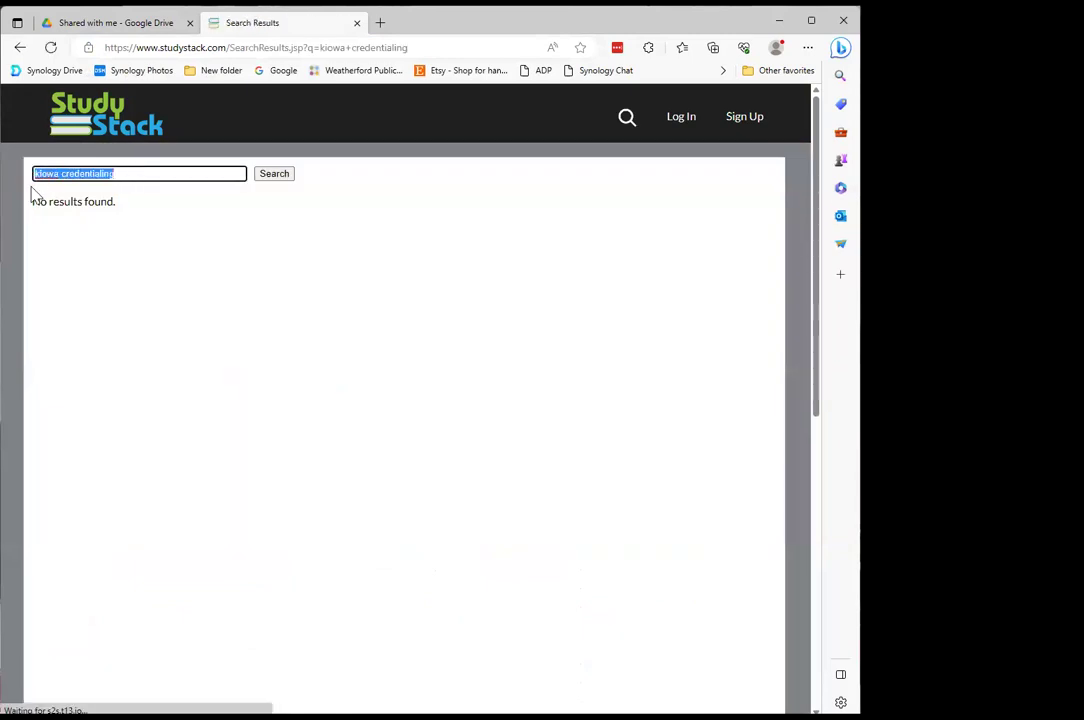
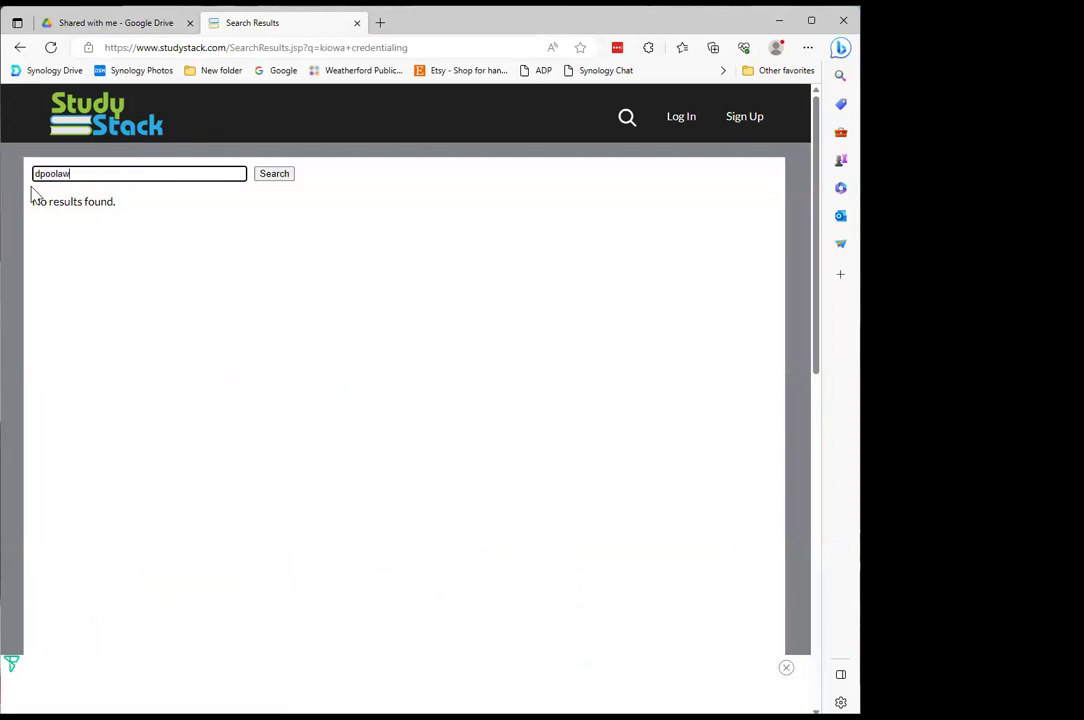